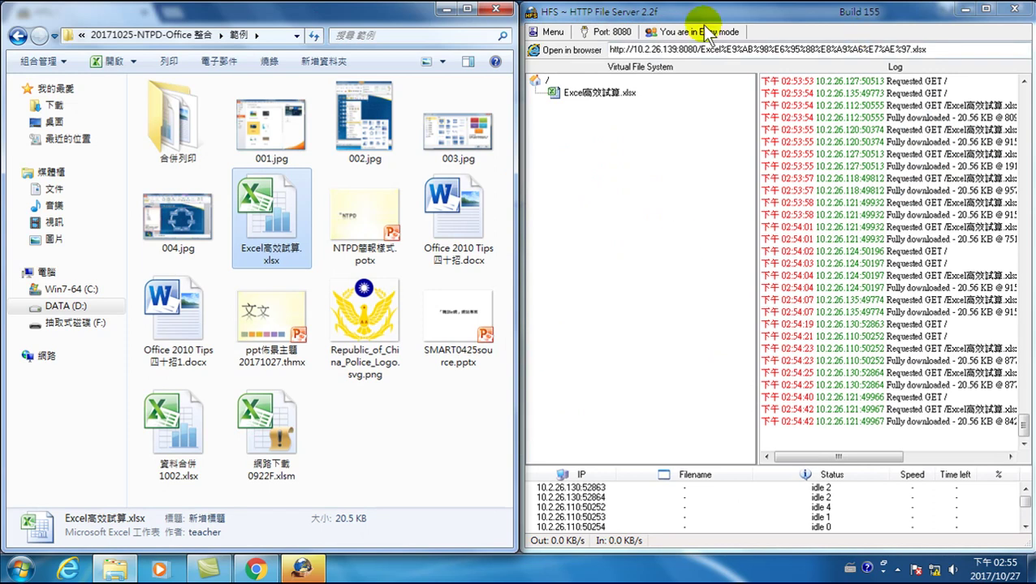
# - Select the Excel高效試算.xlsx workbook in the 範例 folder
pyautogui.click(600, 94)
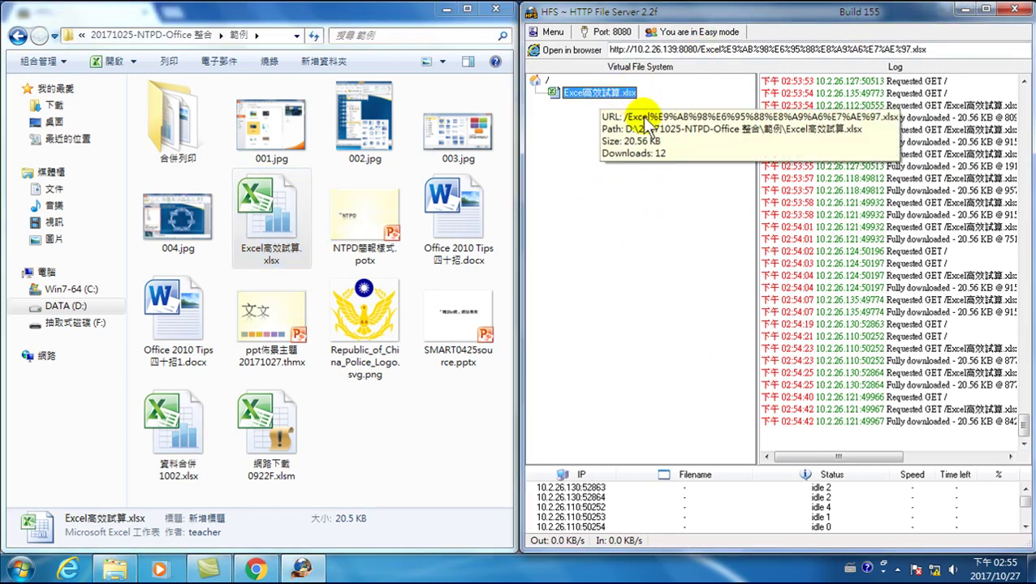
# - Open Excel高效試算.xlsx and look through sheets 101 and 102 before returning to sheet 100
pyautogui.doubleClick(305, 216)
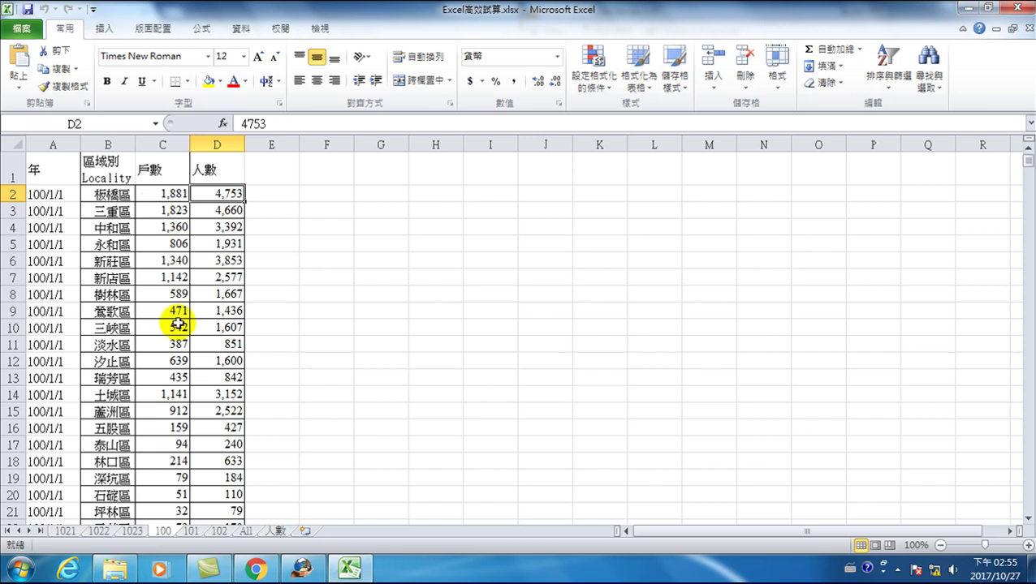
pyautogui.click(191, 532)
pyautogui.click(220, 531)
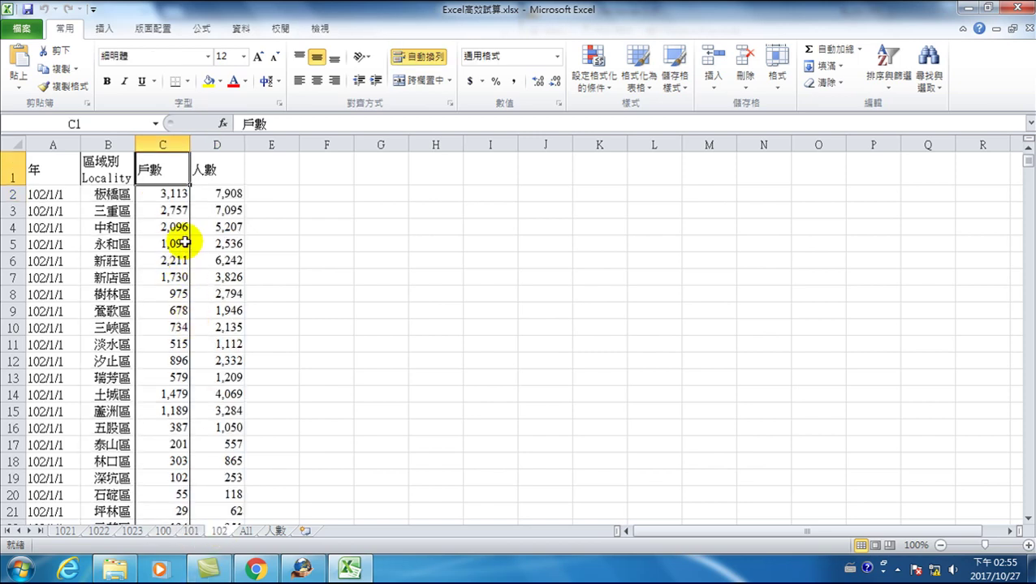
pyautogui.click(162, 532)
# - Bring up the Data ribbon and select G1 as the summary's starting cell
pyautogui.click(132, 197)
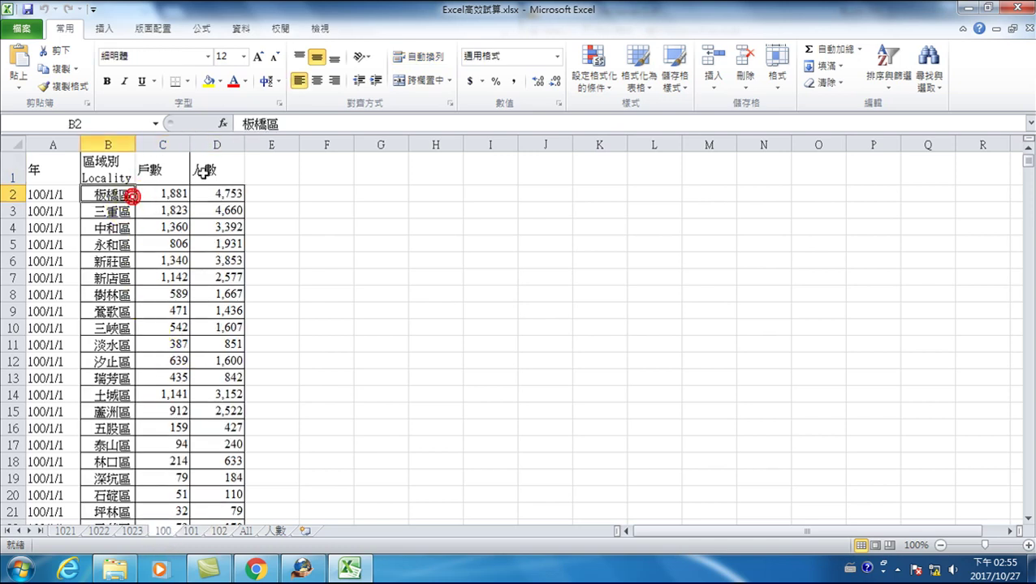
pyautogui.click(246, 27)
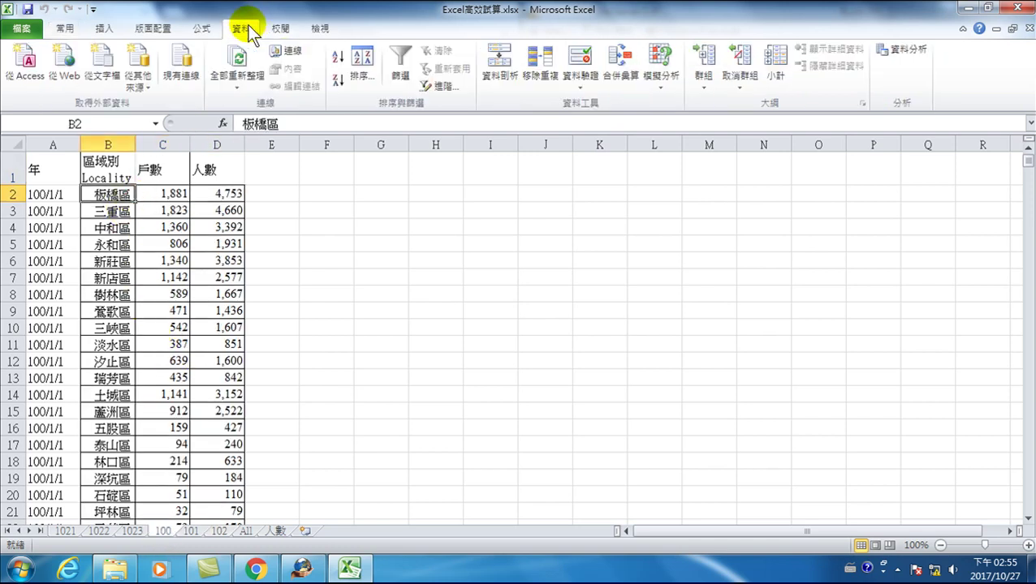
pyautogui.click(378, 162)
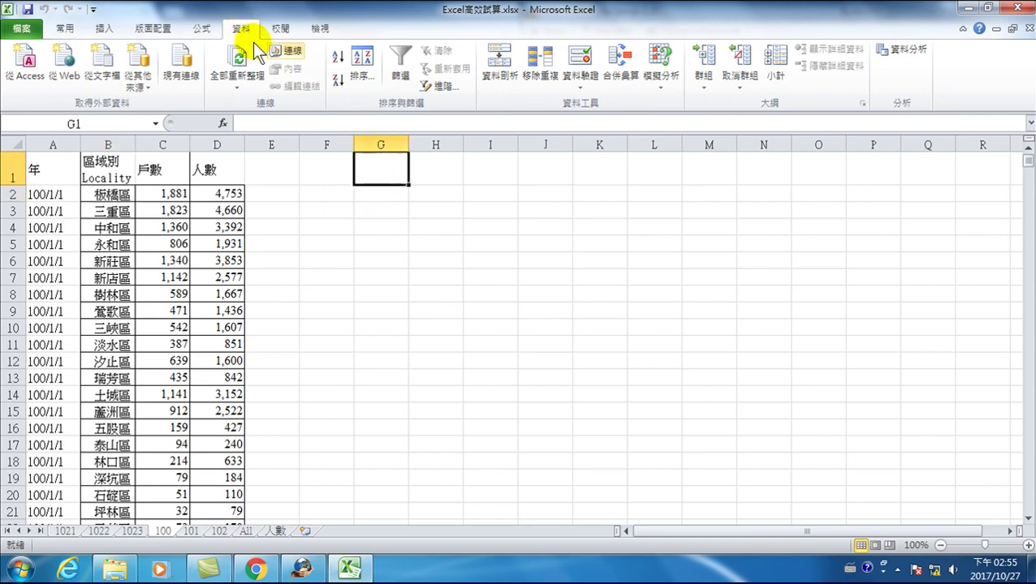
# - Consolidate sheets 100–102 by Average into G1, using top-row and left-column labels
pyautogui.click(621, 65)
pyautogui.click(439, 420)
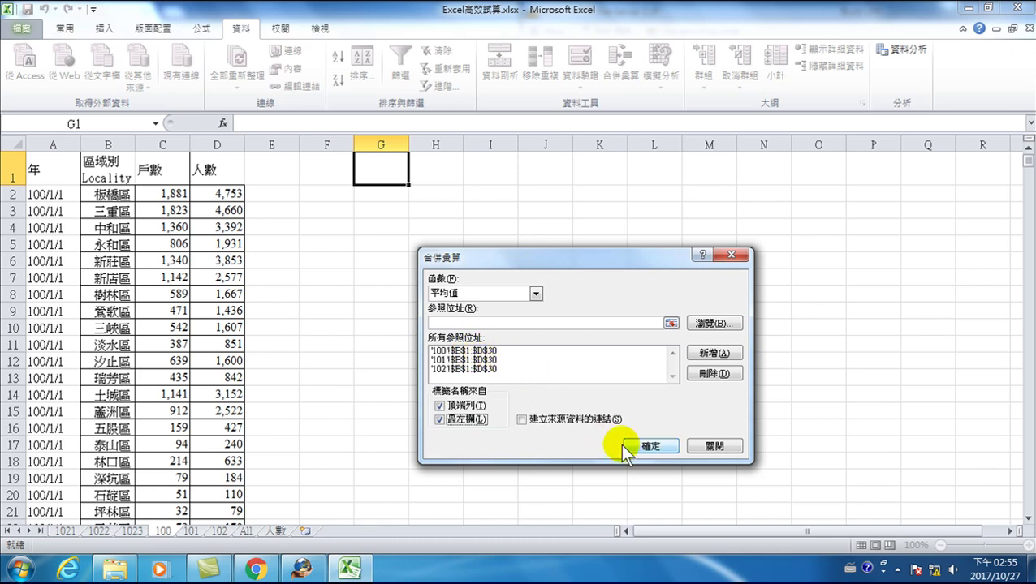
pyautogui.click(649, 445)
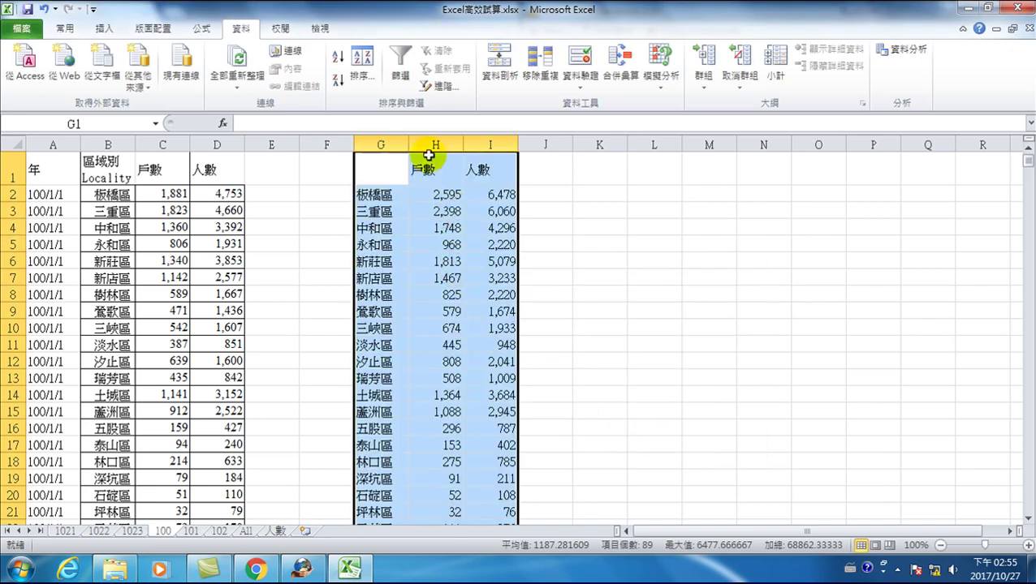
pyautogui.click(538, 193)
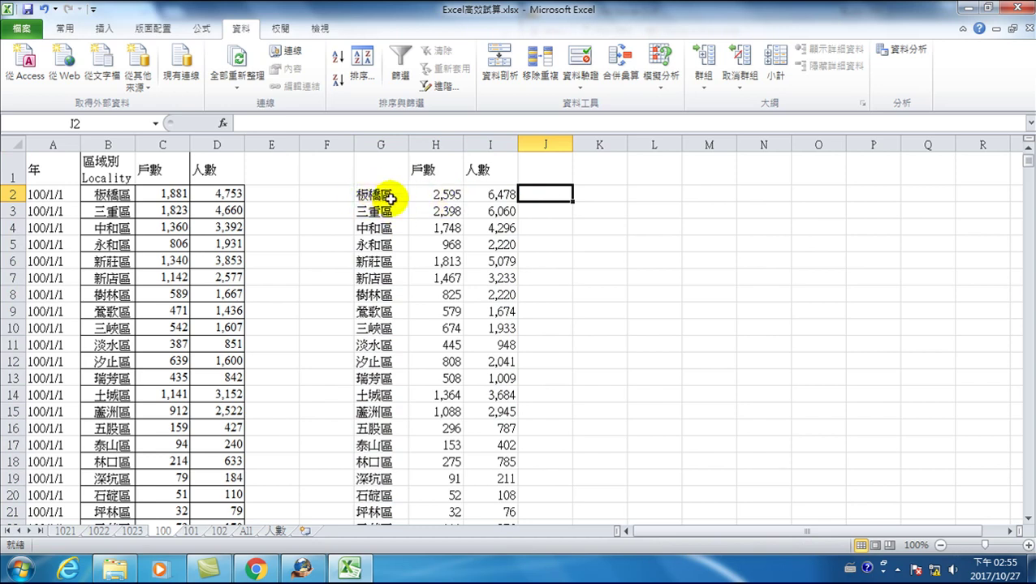
pyautogui.click(276, 531)
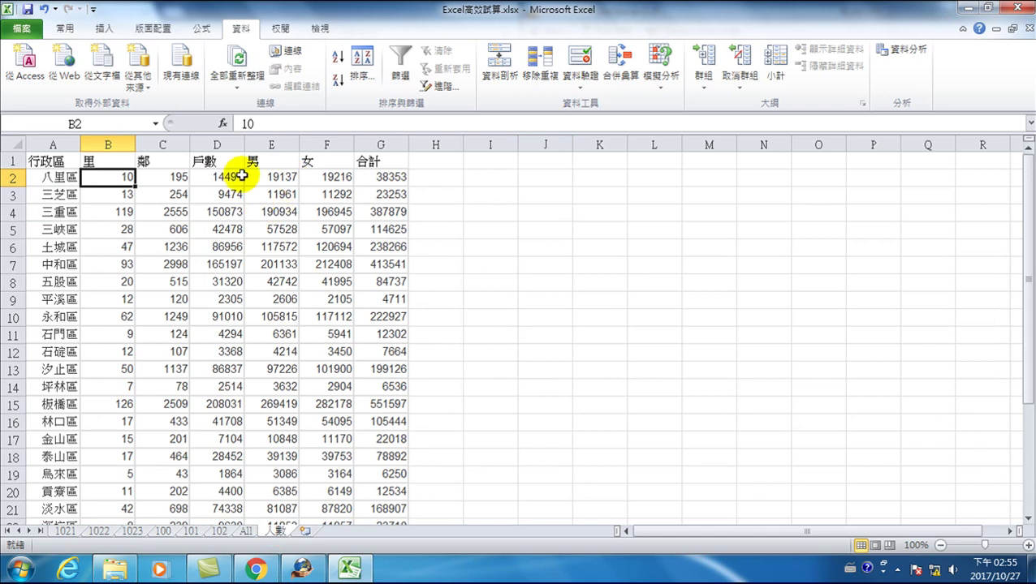
pyautogui.click(220, 146)
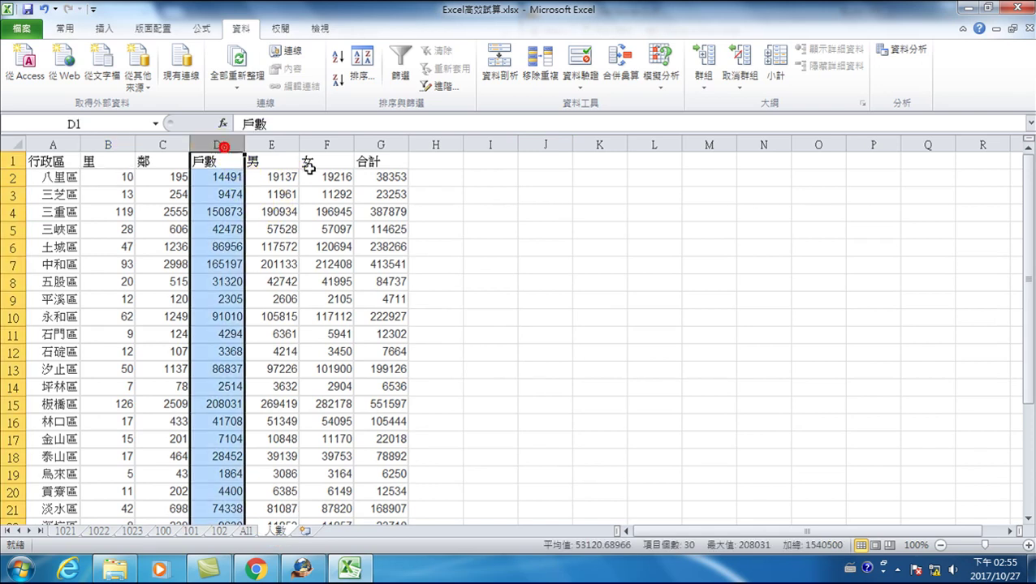
pyautogui.click(382, 143)
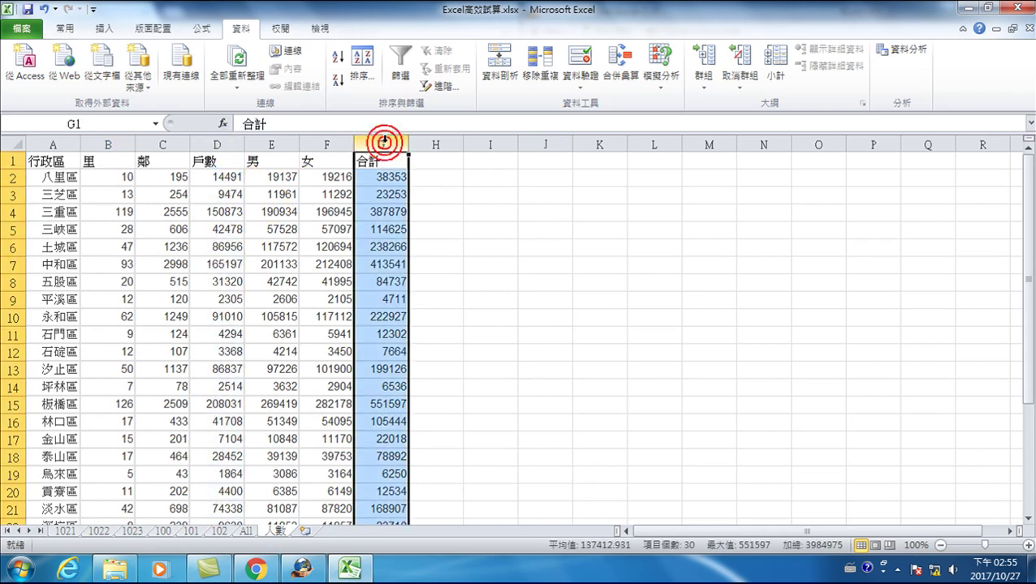
pyautogui.click(59, 177)
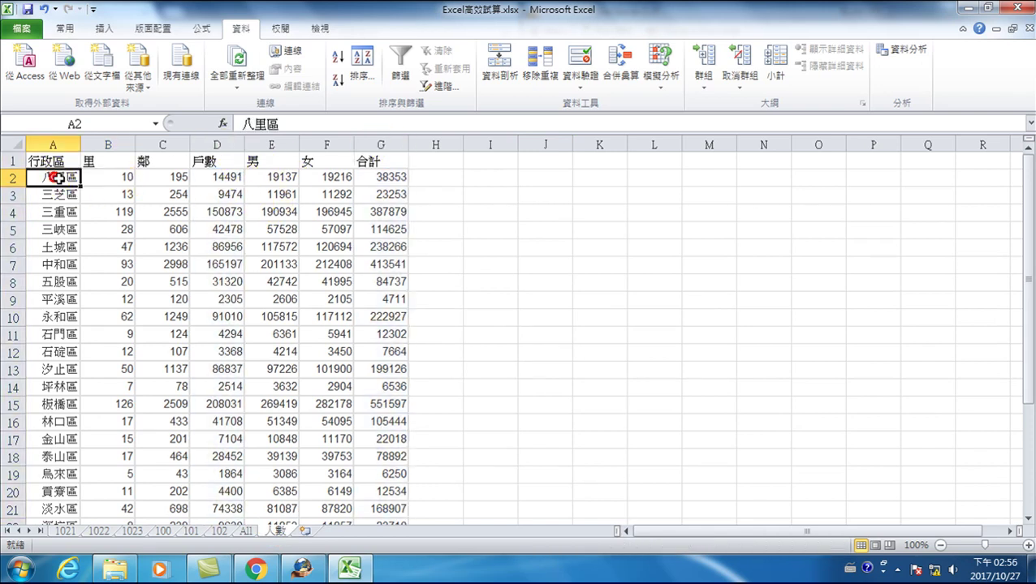
pyautogui.click(219, 178)
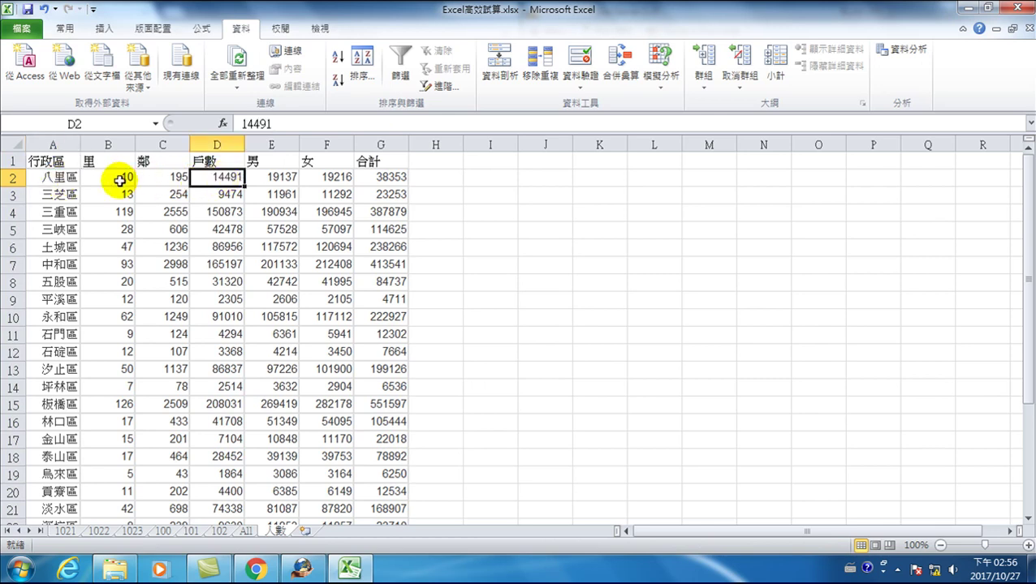
pyautogui.click(57, 177)
pyautogui.click(374, 177)
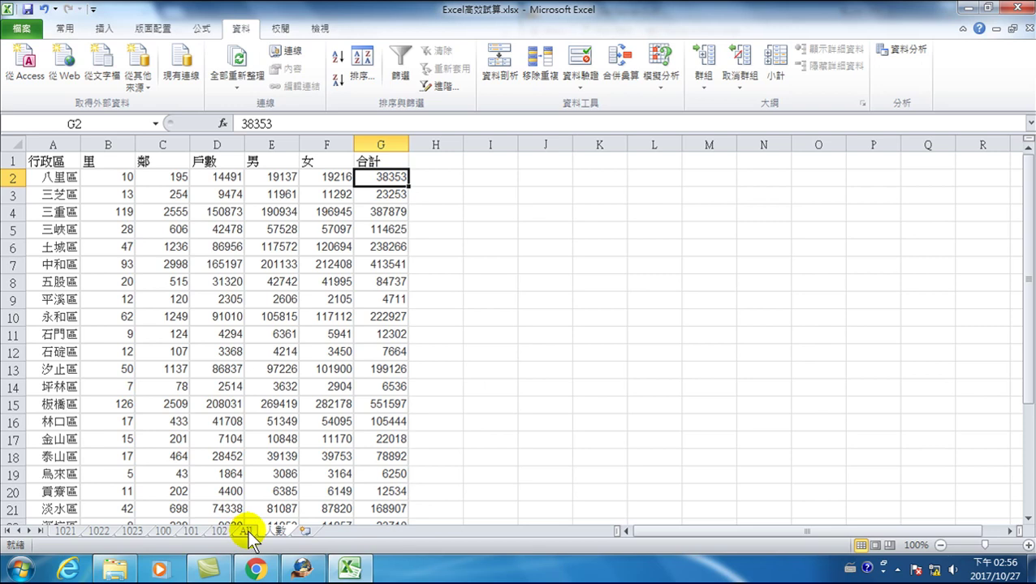
pyautogui.click(168, 531)
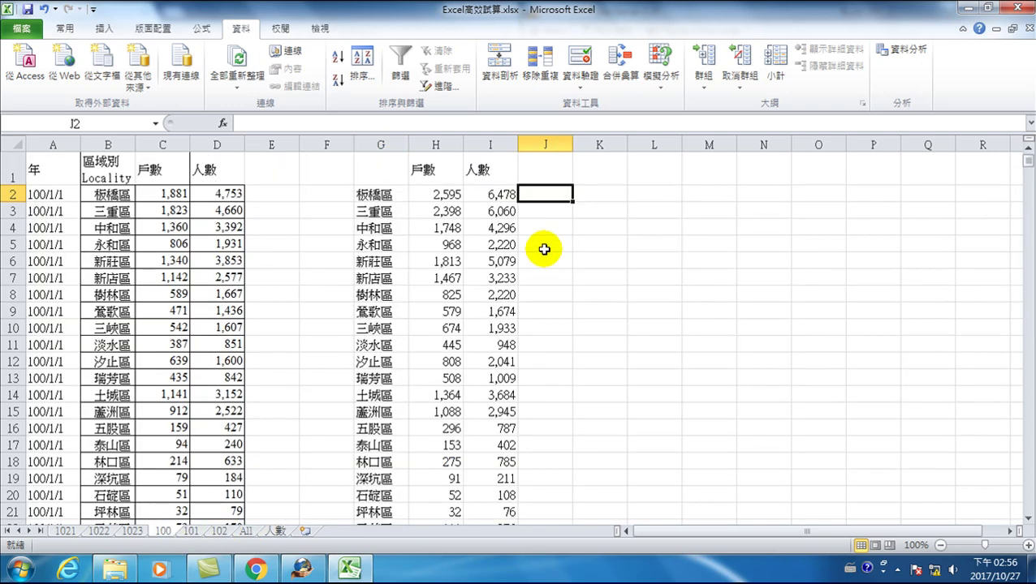
# - Start =vlookup(G2, in J2 and bring up the defined-names list with F3
pyautogui.click(539, 166)
pyautogui.click(549, 199)
pyautogui.click(548, 195)
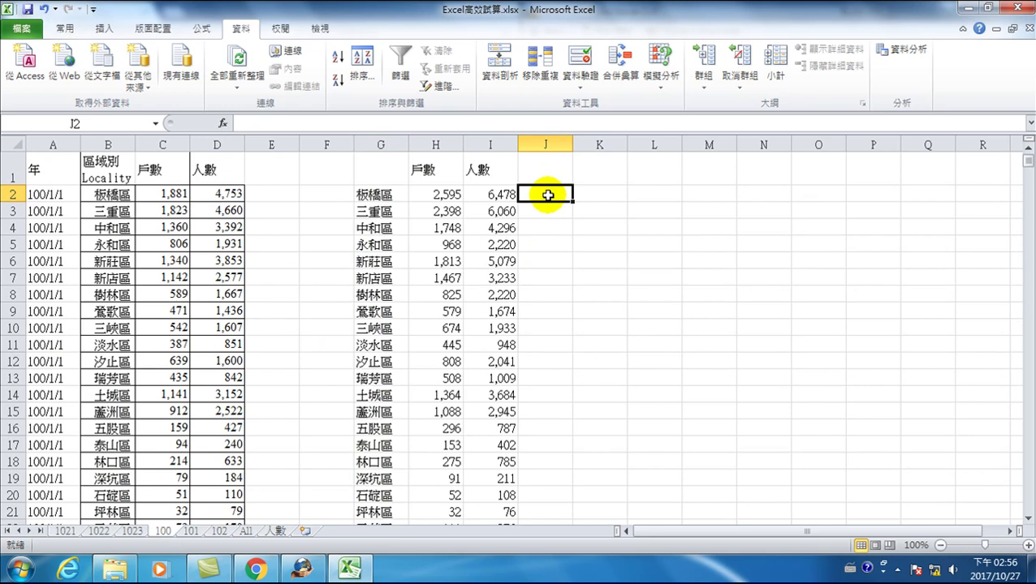
pyautogui.write('=v')
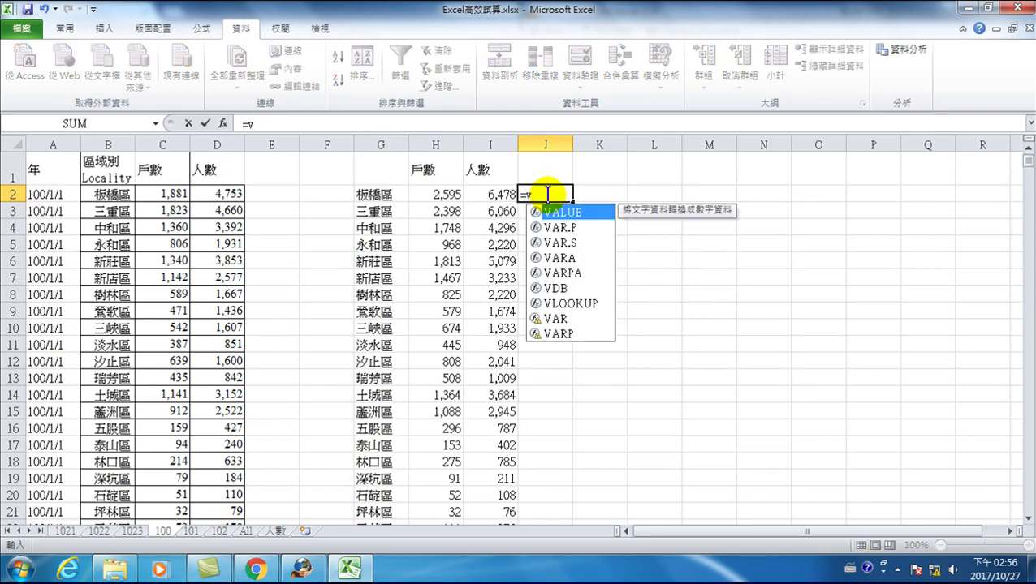
pyautogui.write('lookup')
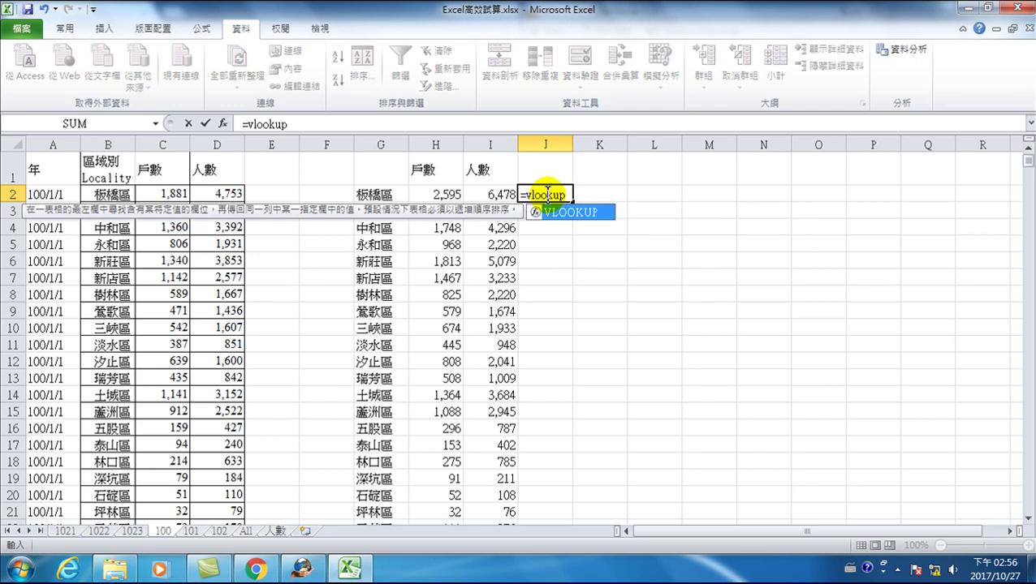
pyautogui.write('(')
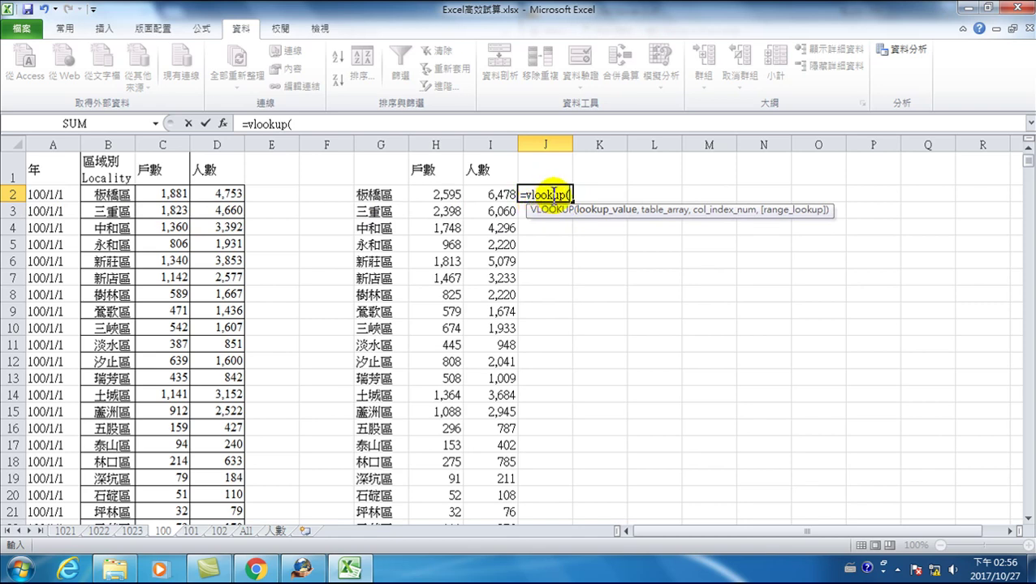
pyautogui.click(380, 196)
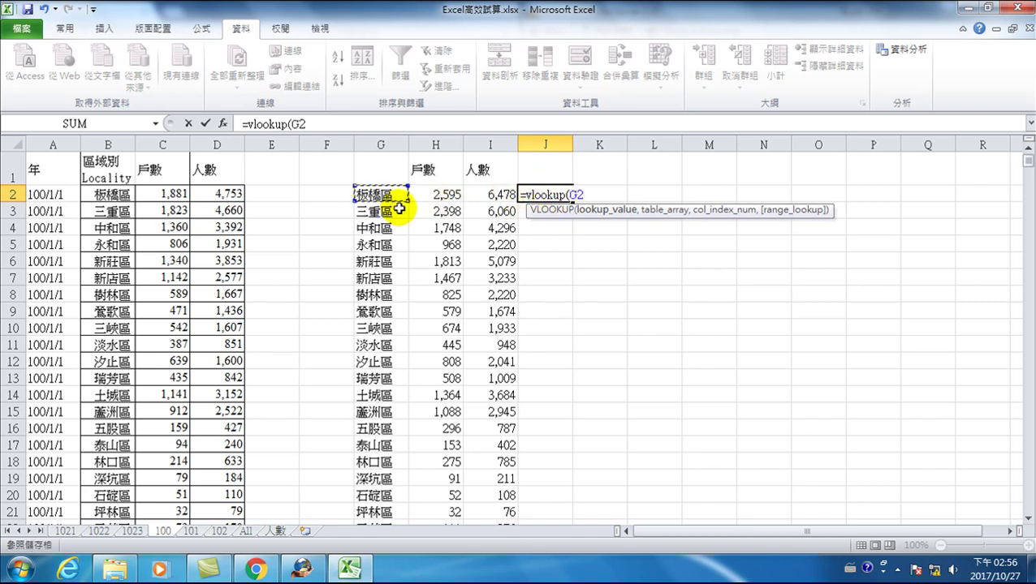
pyautogui.write(',')
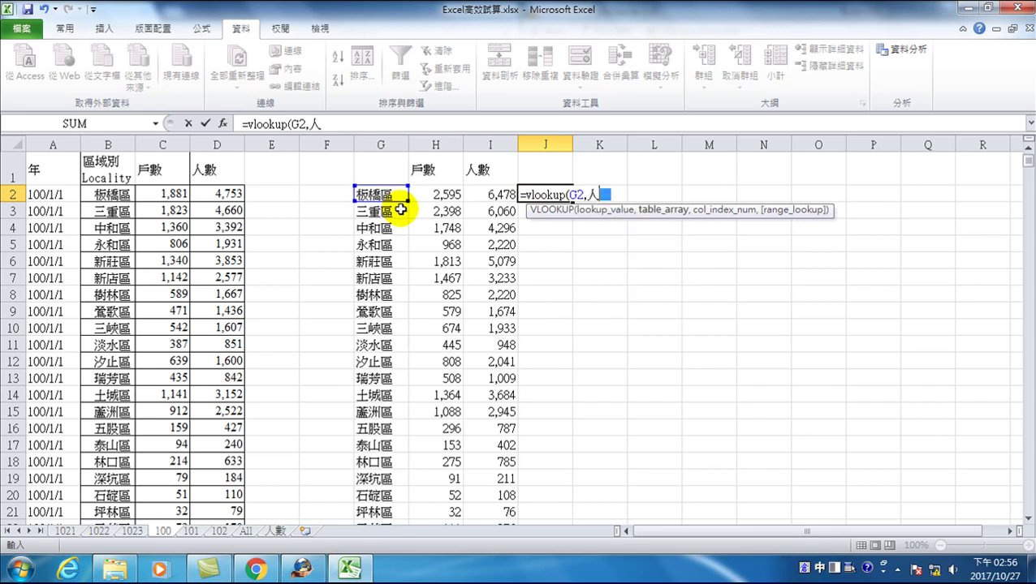
pyautogui.write('人數')
pyautogui.press('Escape')
pyautogui.press('F3')
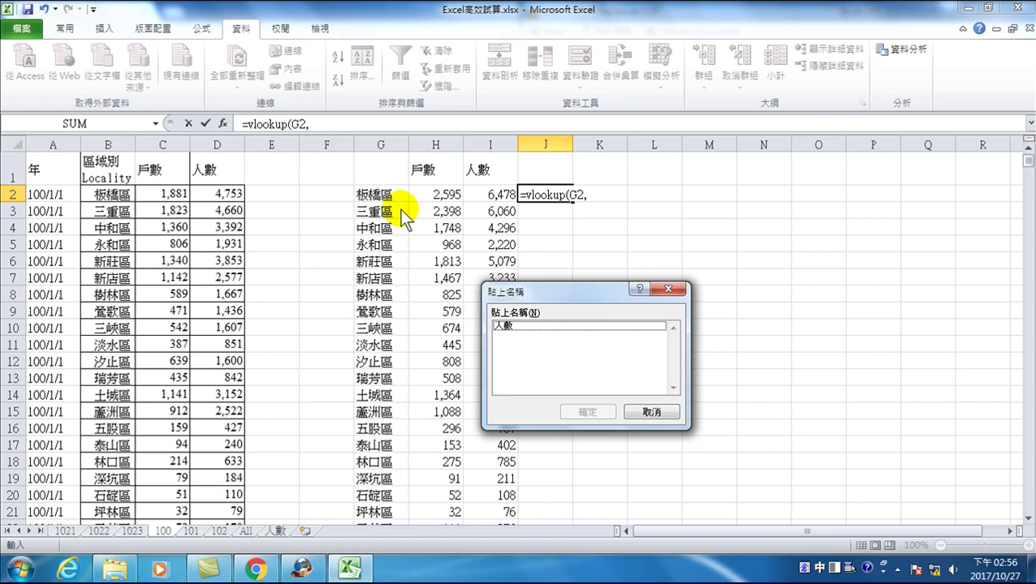
# - Insert the 人數 named range into the formula and check the 人數 sheet's columns
pyautogui.click(508, 326)
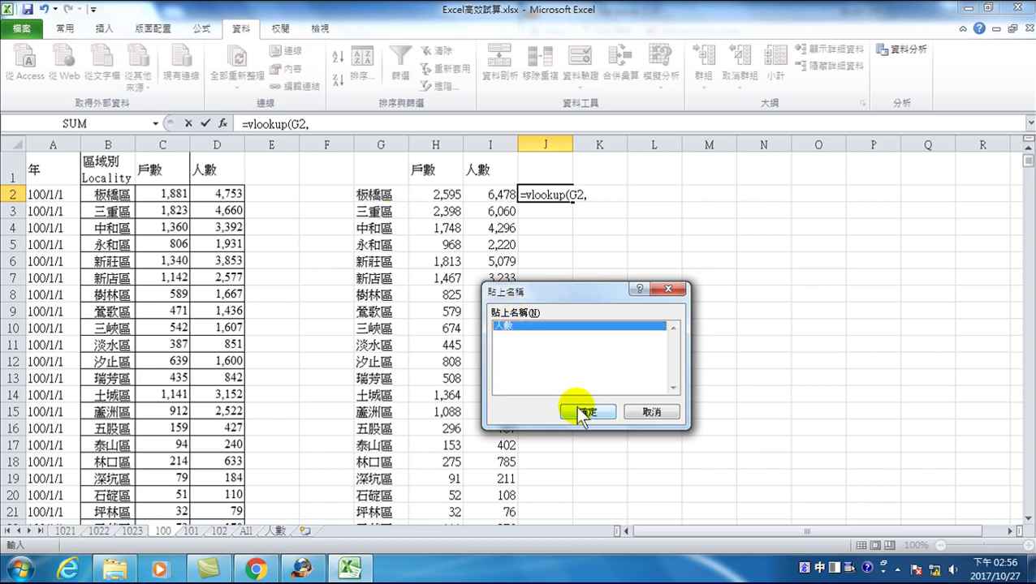
pyautogui.click(581, 411)
pyautogui.press('shift')
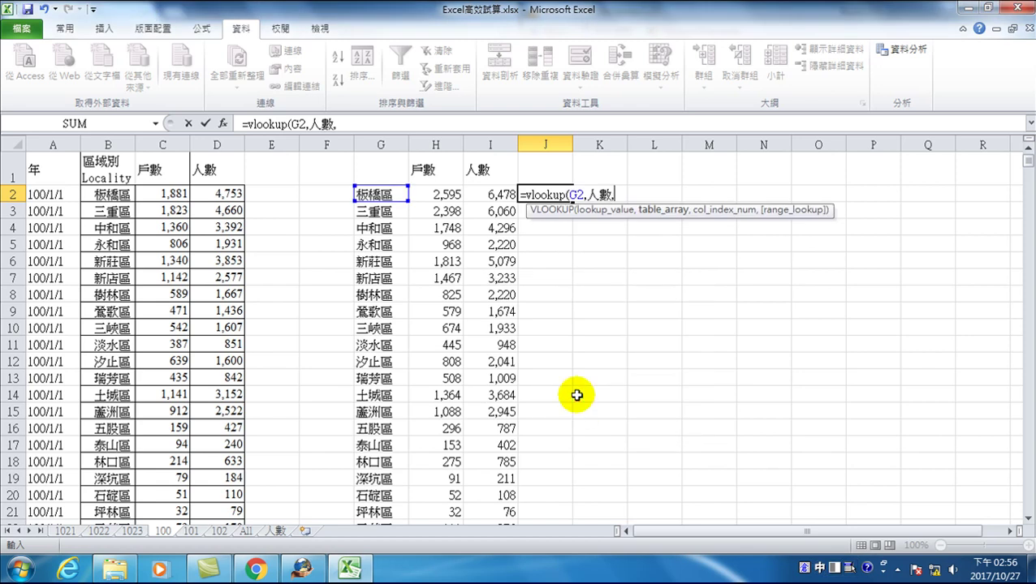
pyautogui.click(274, 531)
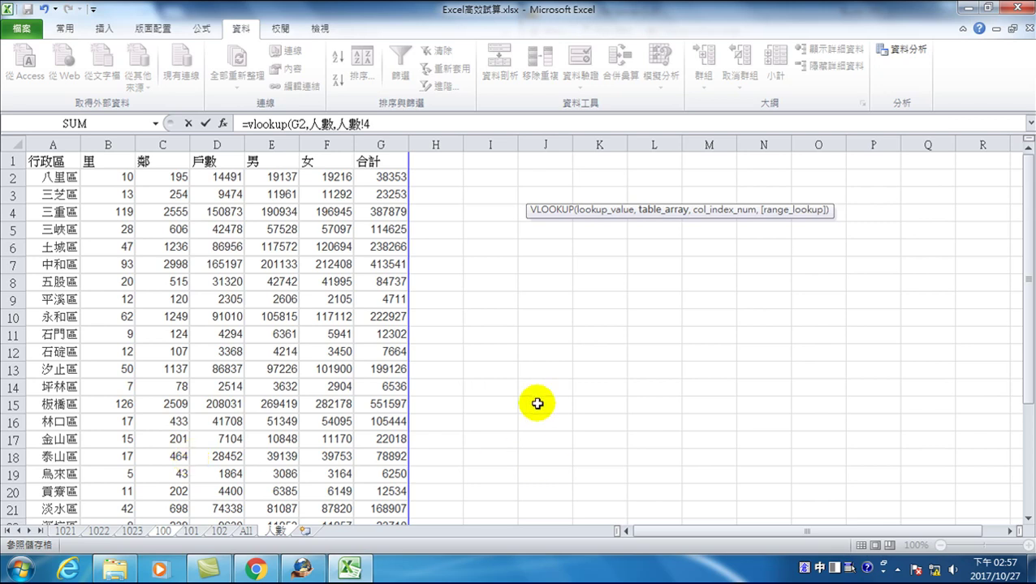
# - Complete J2 as =vlookup(G2,人數,4,FALSE), returning 208031 for 板橋區
pyautogui.click(389, 122)
pyautogui.press('BackSpace')
pyautogui.press('BackSpace')
pyautogui.press('BackSpace')
pyautogui.press('BackSpace')
pyautogui.write(',')
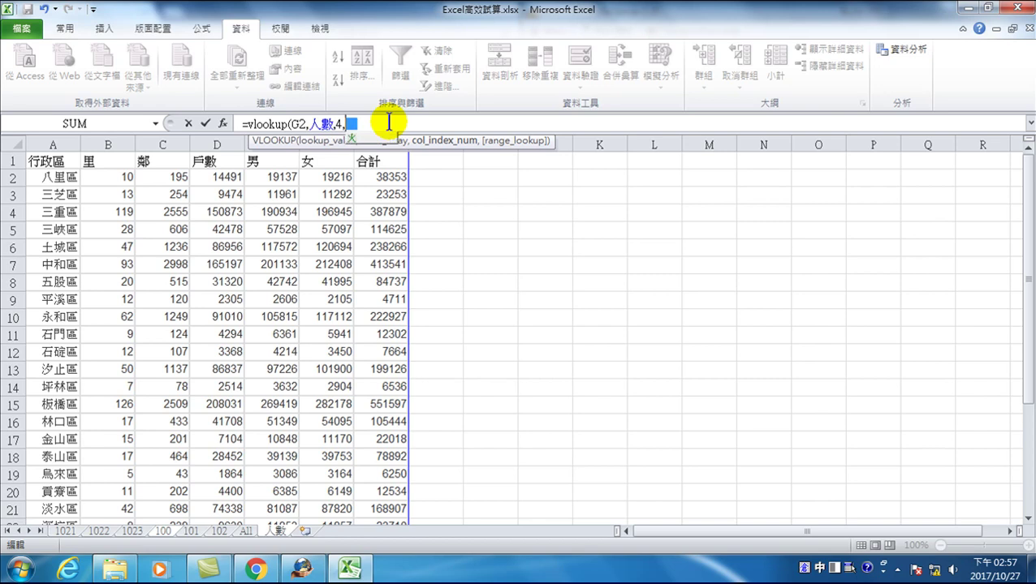
pyautogui.write('fal')
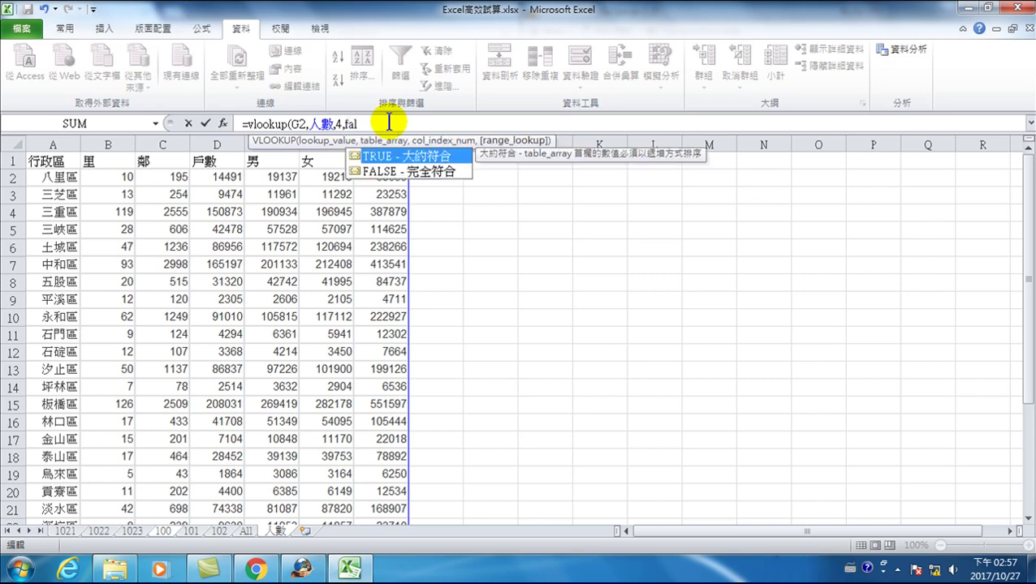
pyautogui.press('Down')
pyautogui.press('Tab')
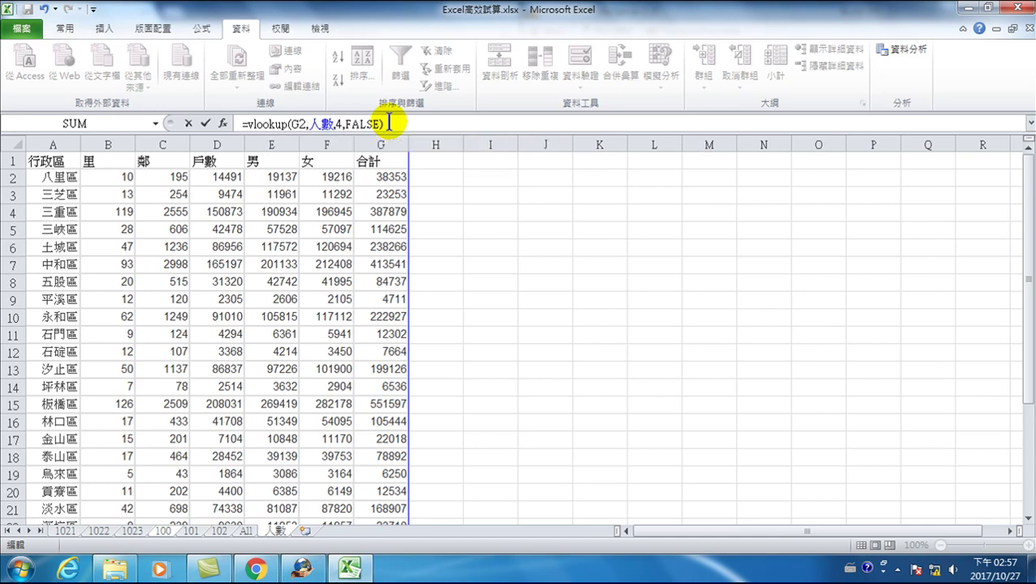
pyautogui.press('Return')
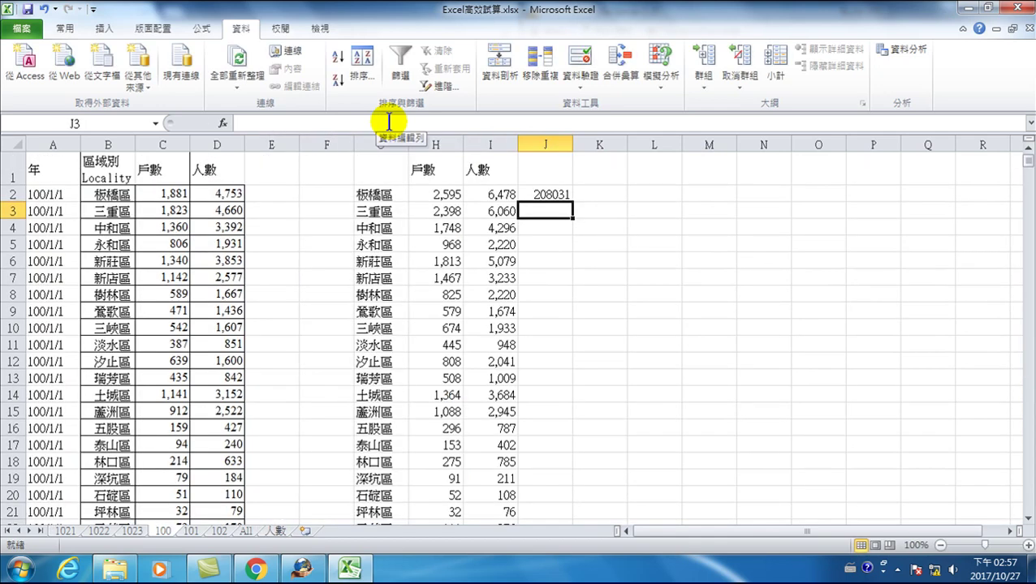
pyautogui.click(551, 196)
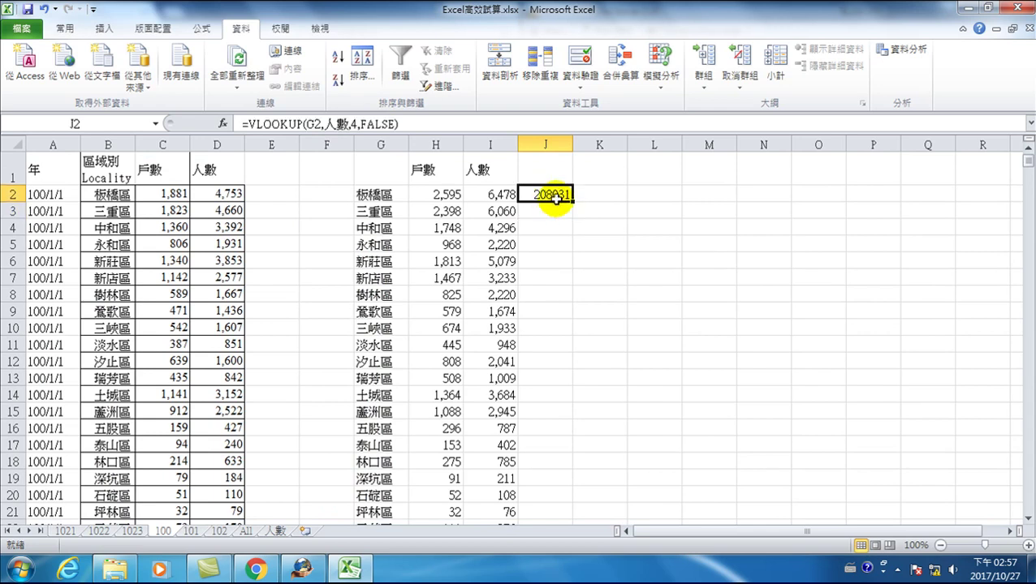
pyautogui.click(273, 533)
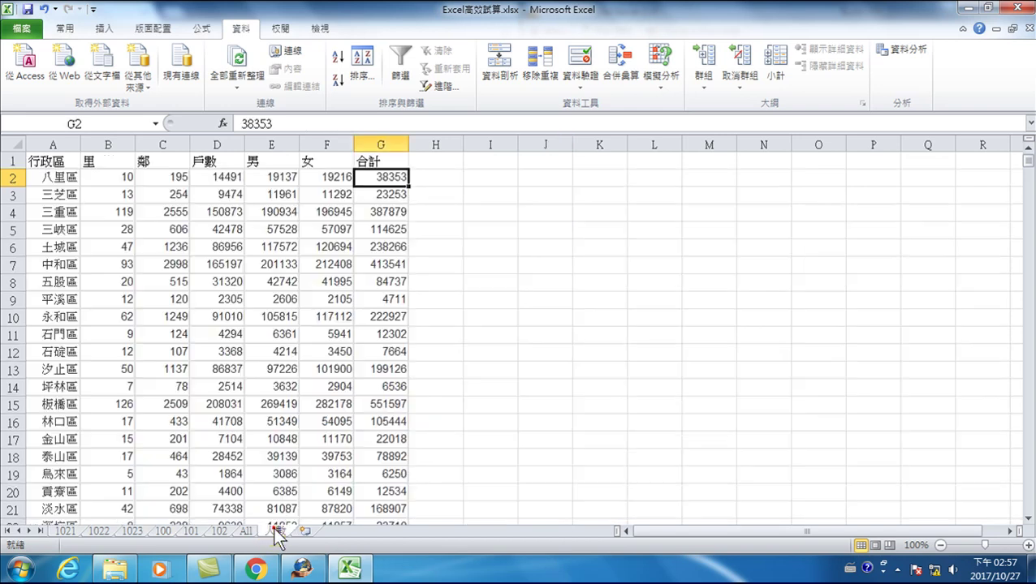
pyautogui.moveTo(61, 177); pyautogui.dragTo(66, 388)
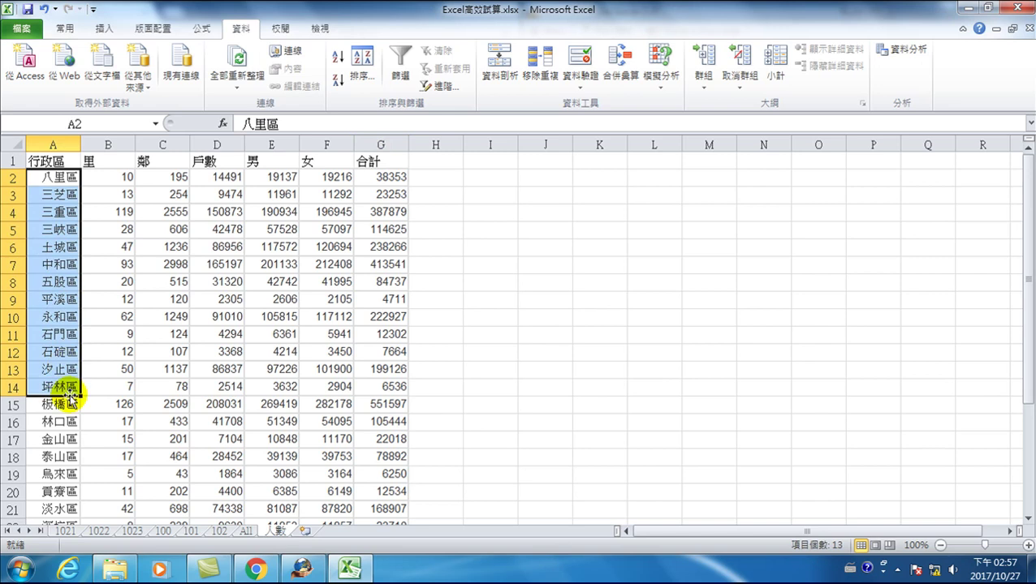
pyautogui.click(53, 404)
pyautogui.click(219, 404)
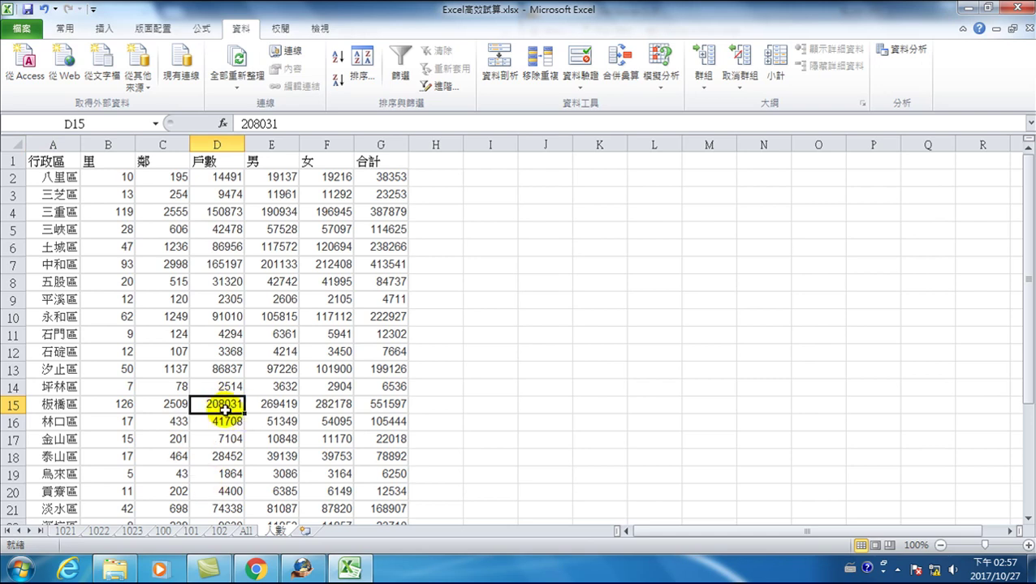
pyautogui.click(162, 530)
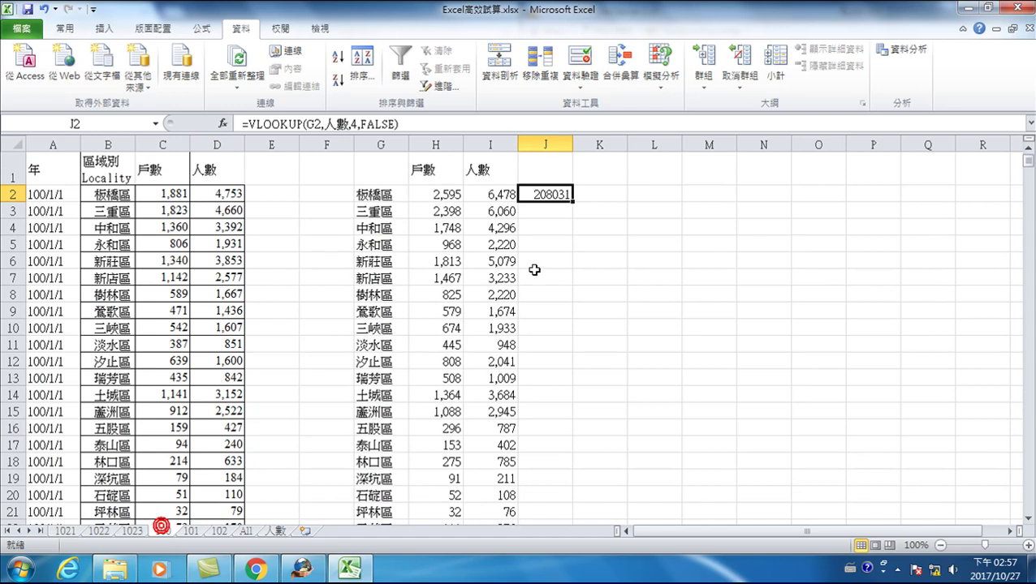
# - Fill the lookup down column J for every district and head the column 總戶數
pyautogui.doubleClick(572, 201)
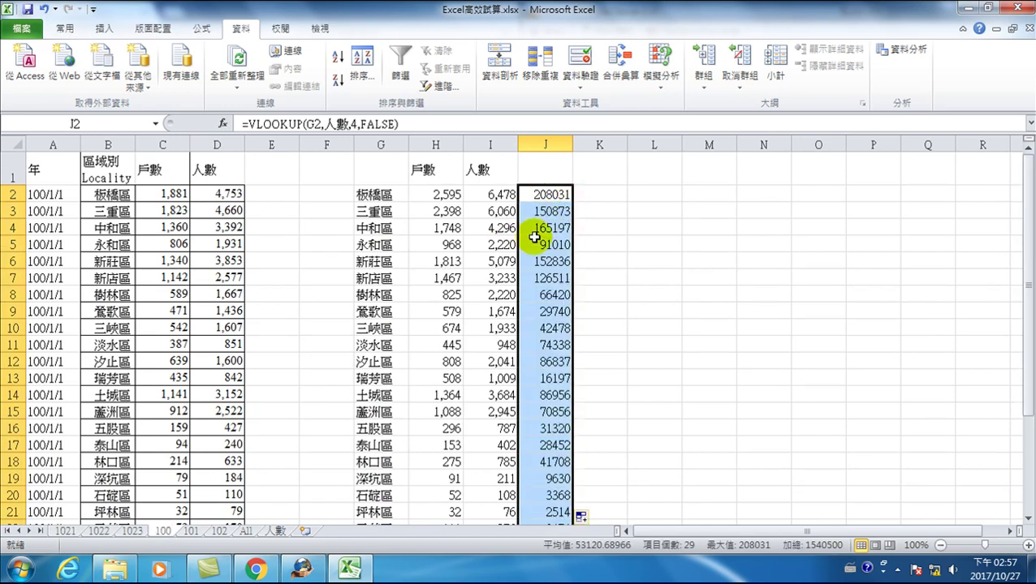
pyautogui.click(530, 168)
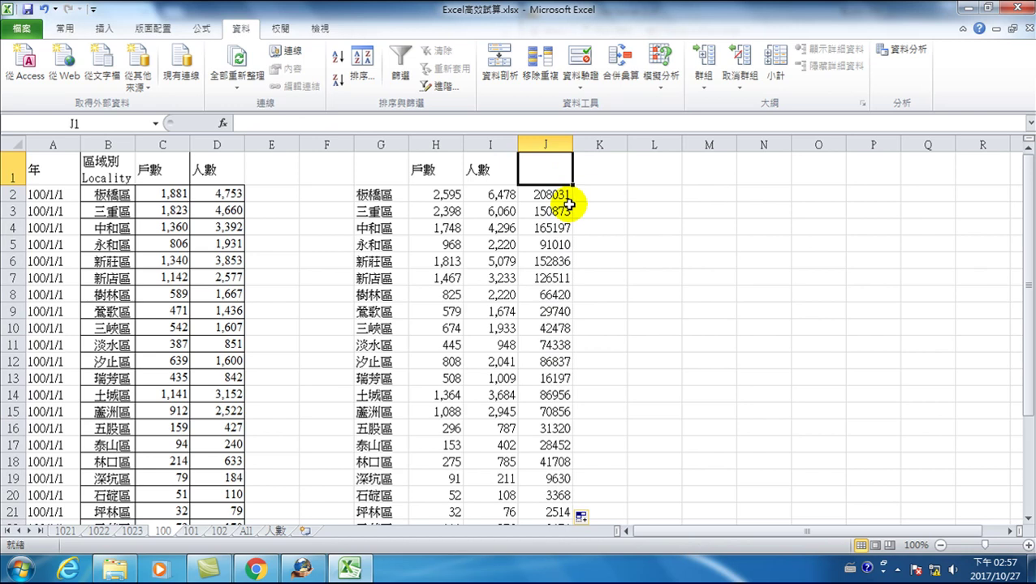
pyautogui.write('=v')
pyautogui.press('BackSpace')
pyautogui.press('BackSpace')
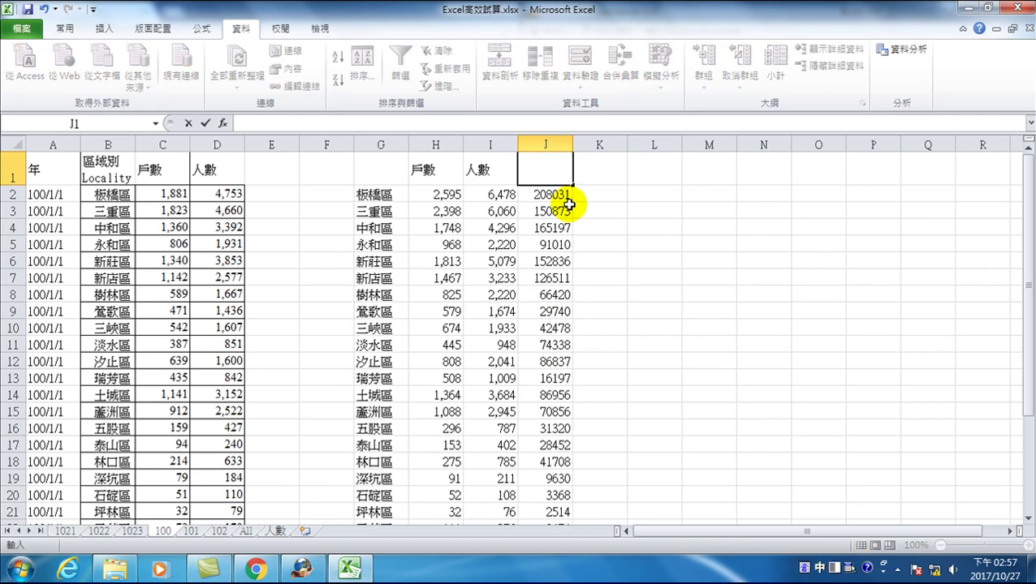
pyautogui.write('總戶')
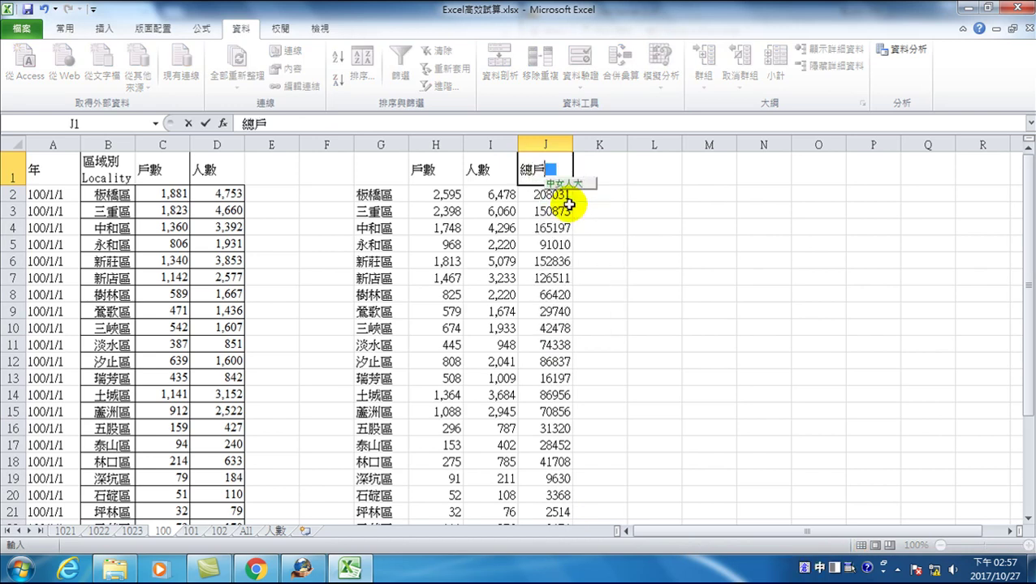
pyautogui.write('數')
pyautogui.press('Return')
pyautogui.press('Up')
pyautogui.press('Right')
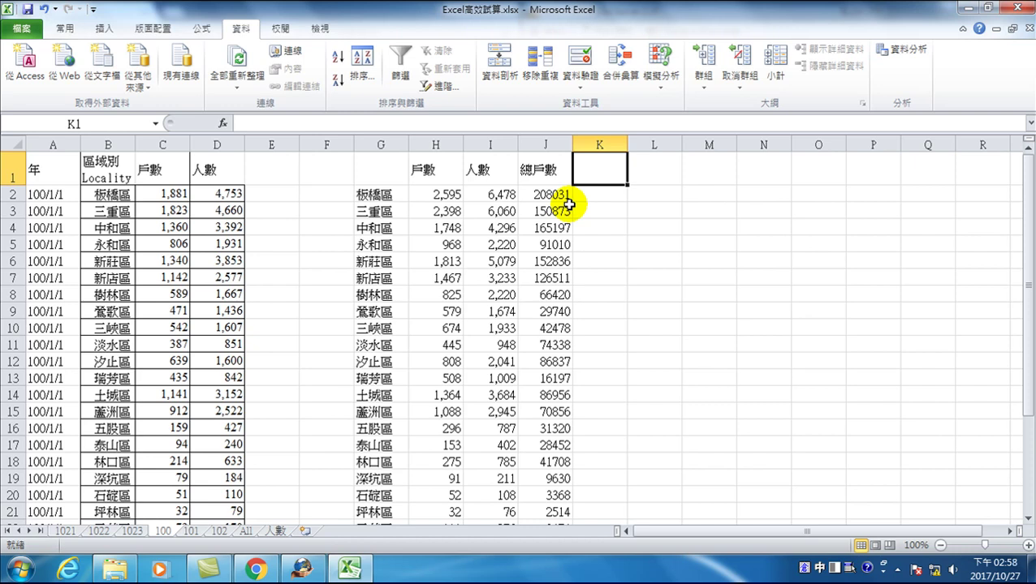
# - Head column K with 低收戶比率
pyautogui.write('平均')
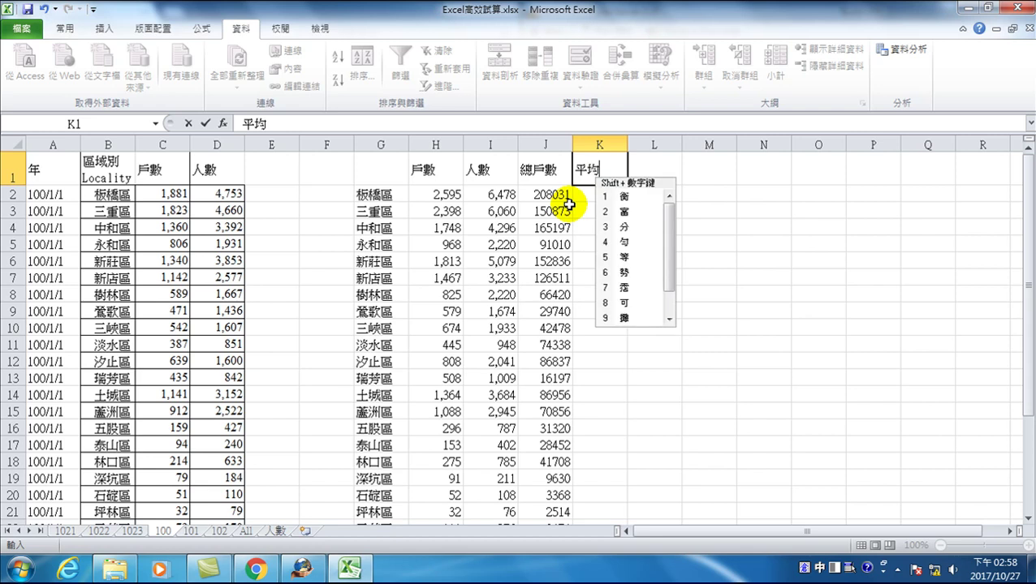
pyautogui.write('戶')
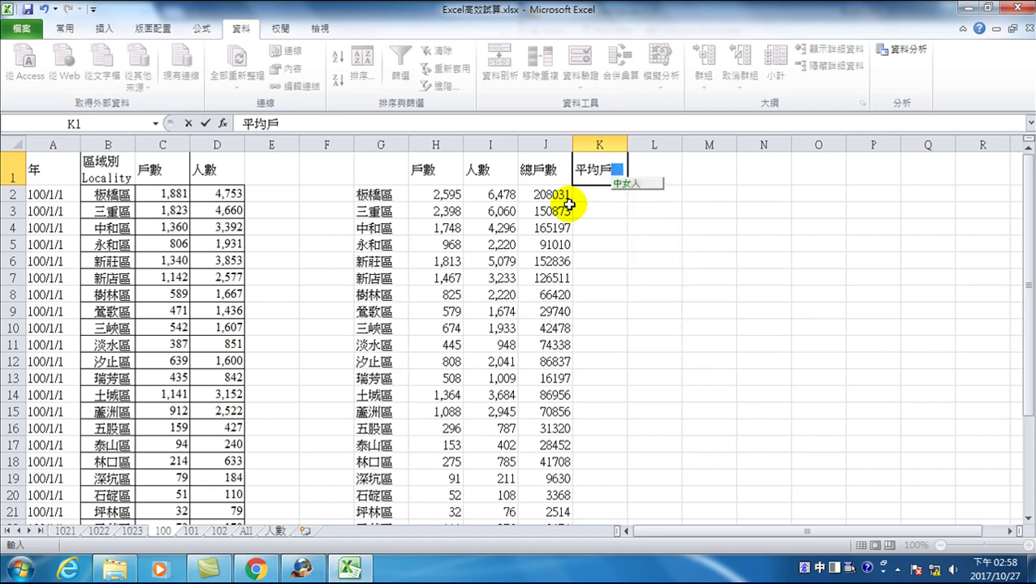
pyautogui.write('數')
pyautogui.press('BackSpace')
pyautogui.press('BackSpace')
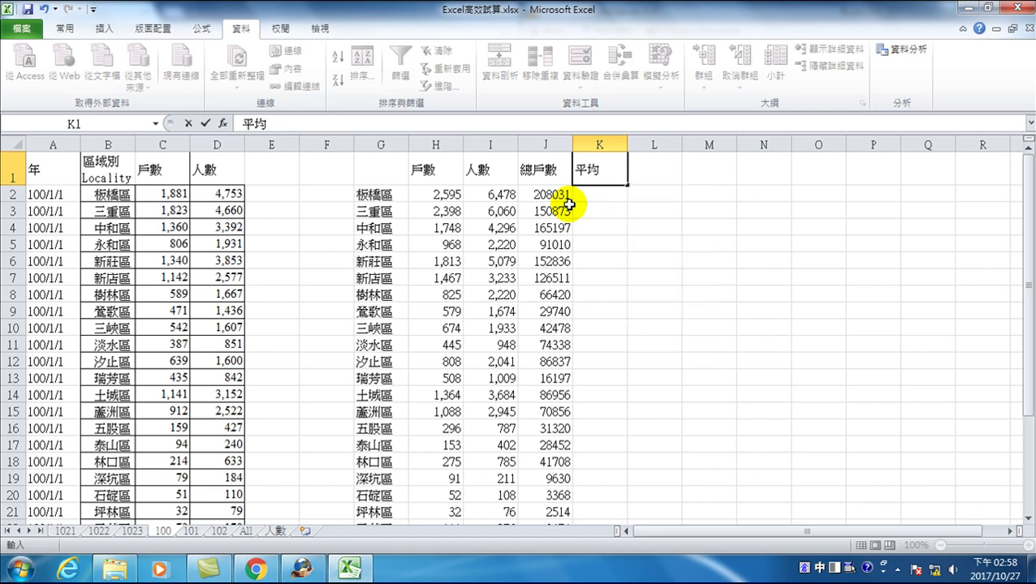
pyautogui.write('oh')
pyautogui.write('低')
pyautogui.write('收')
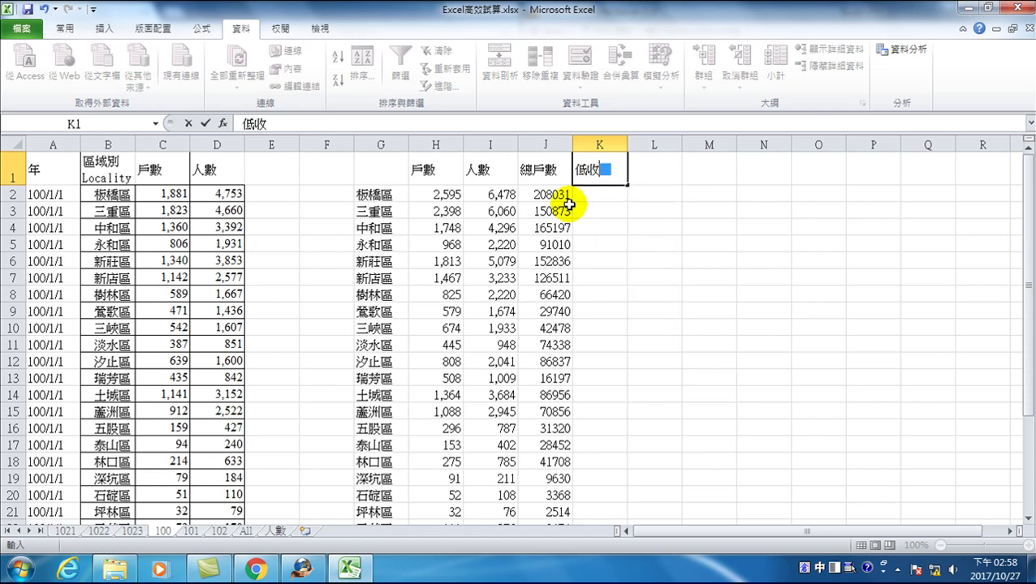
pyautogui.write('戶比率')
pyautogui.press('Return')
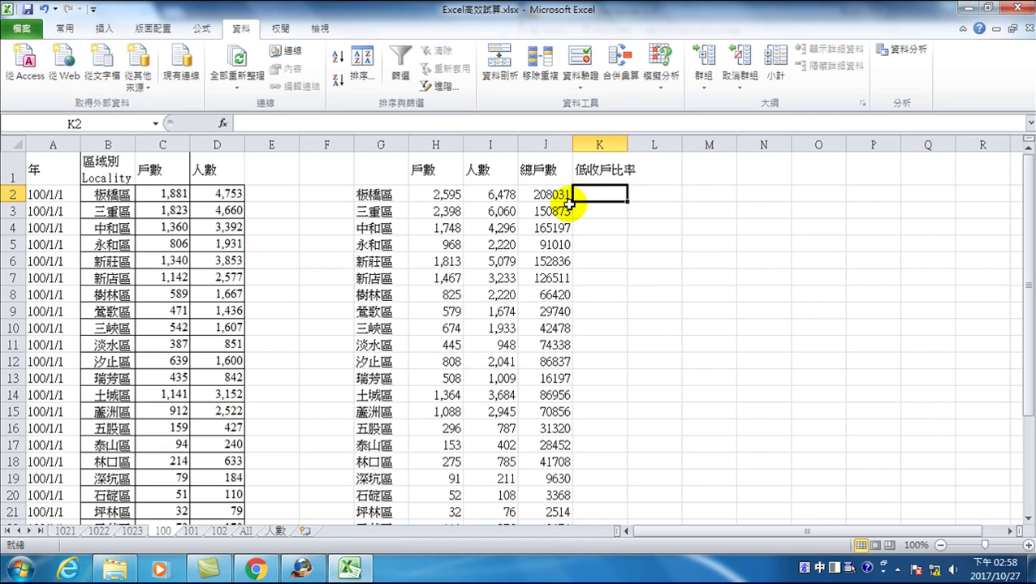
# - Enter =H2/J2 in K2 and format it as a two-decimal percentage
pyautogui.write('=')
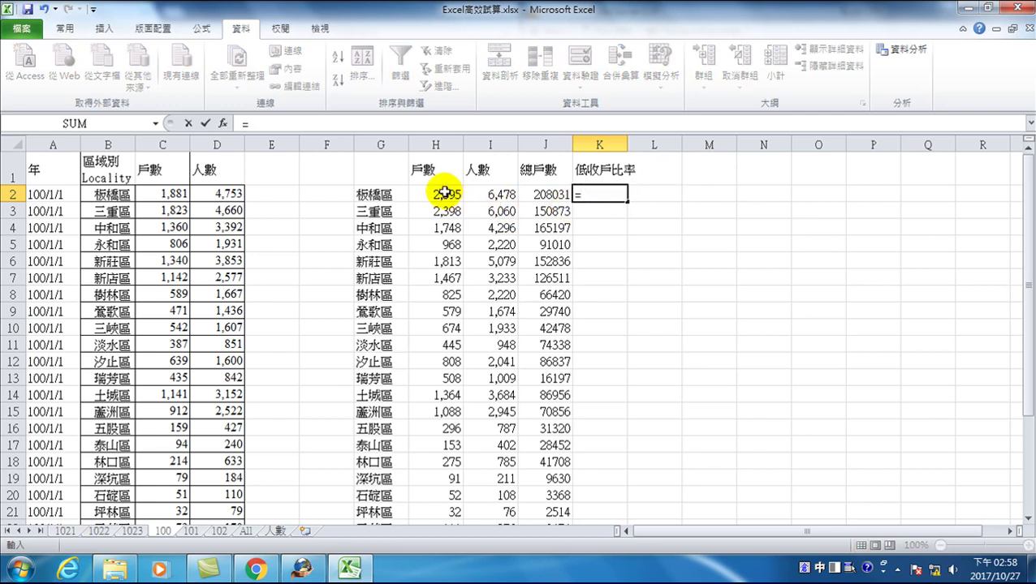
pyautogui.click(437, 194)
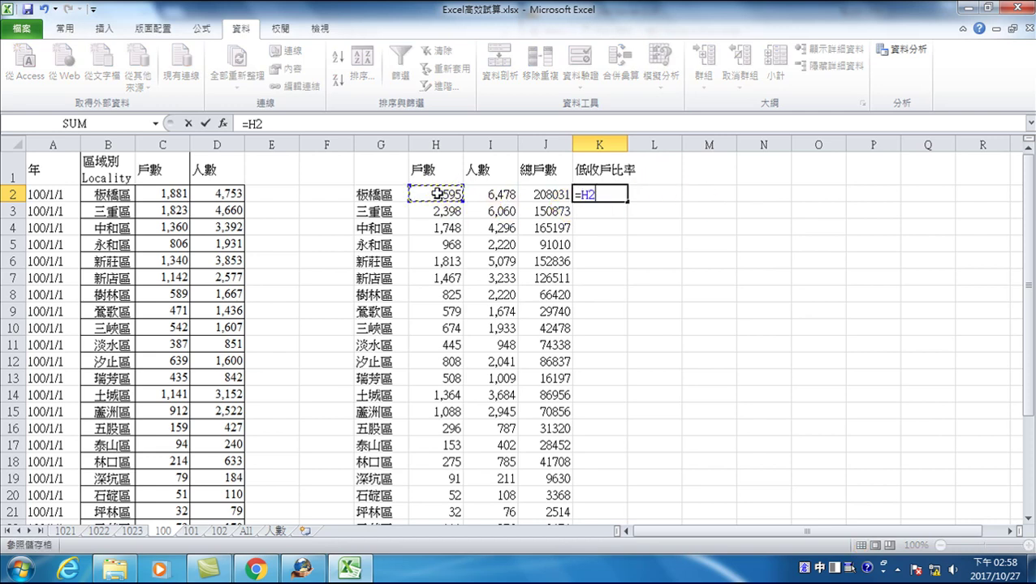
pyautogui.click(546, 198)
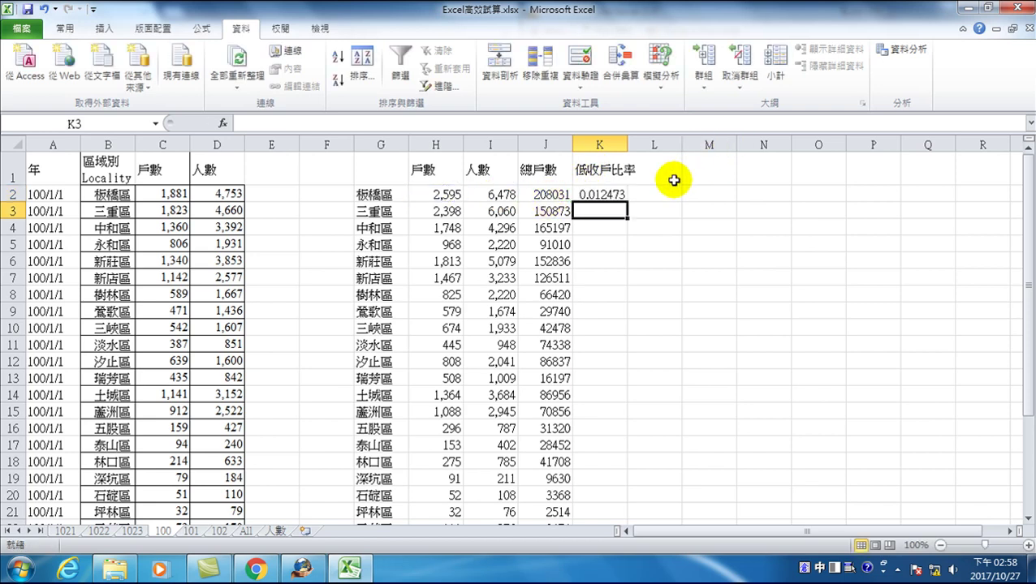
pyautogui.click(605, 195)
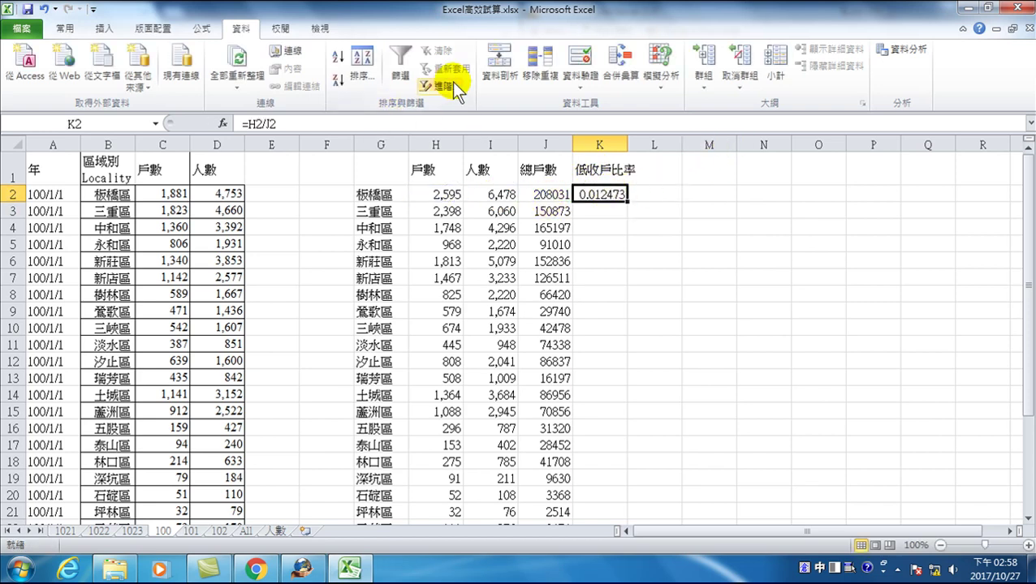
pyautogui.click(65, 27)
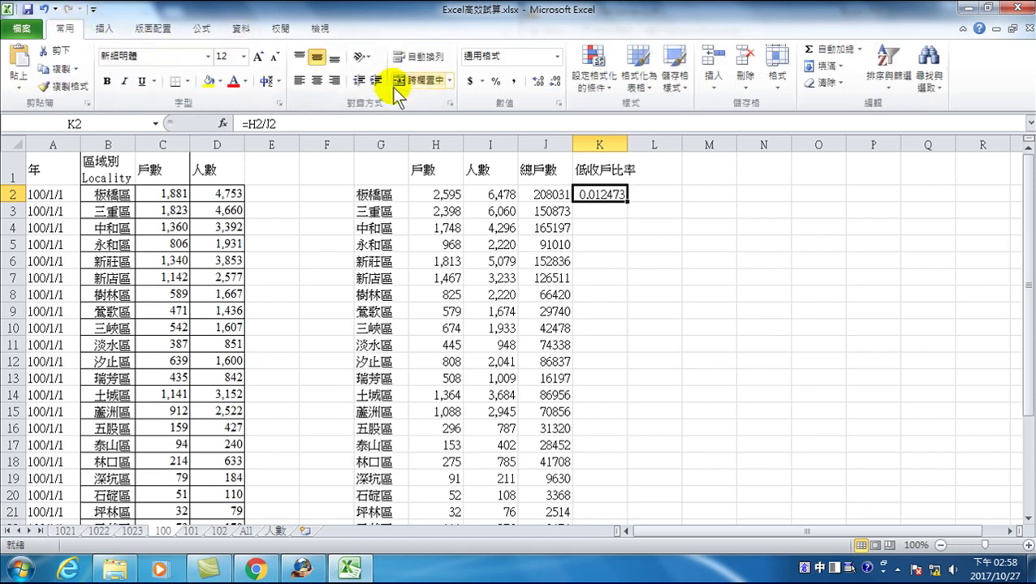
pyautogui.click(495, 82)
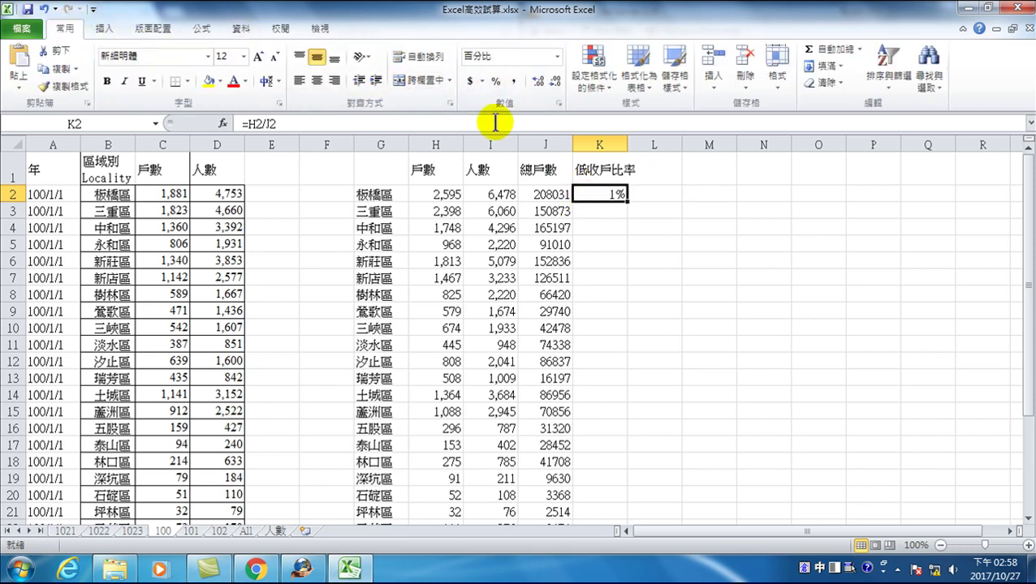
pyautogui.click(537, 81)
pyautogui.click(538, 81)
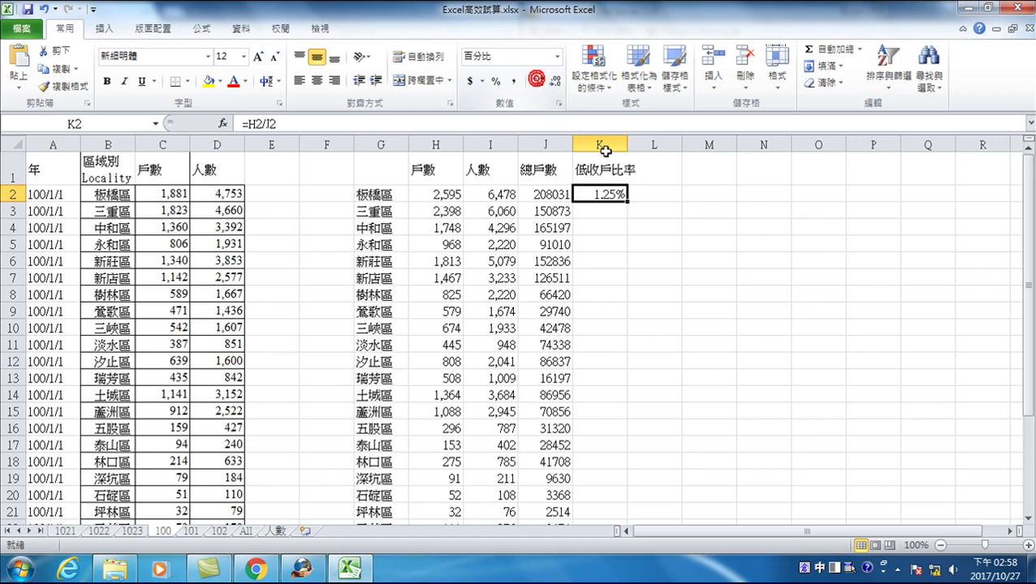
pyautogui.moveTo(627, 203); pyautogui.dragTo(626, 203)
# - Fill the ratio formula down column K and highlight the 板橋區 and 瑞芳區 rows
pyautogui.doubleClick(626, 203)
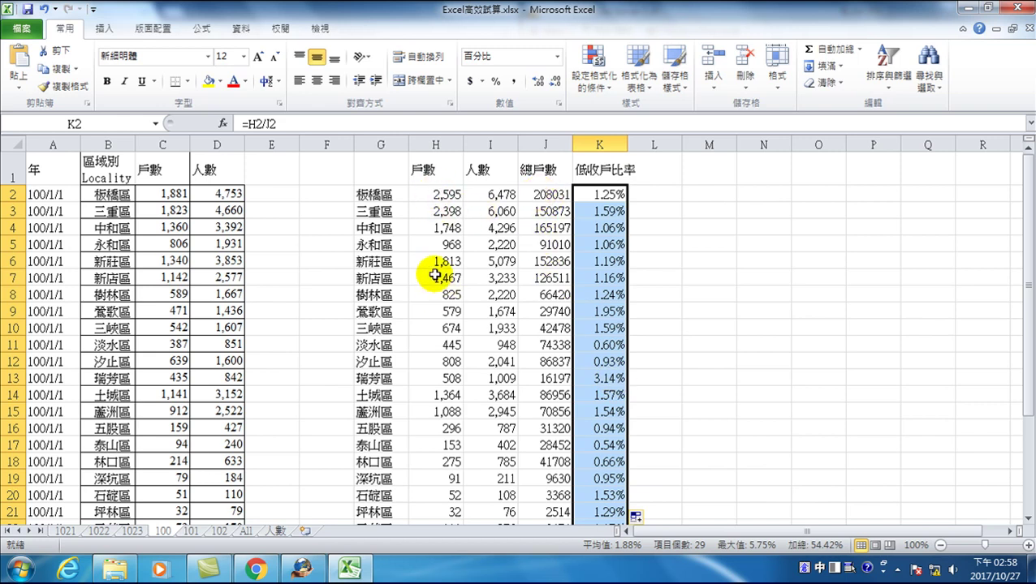
pyautogui.moveTo(373, 195); pyautogui.dragTo(608, 196)
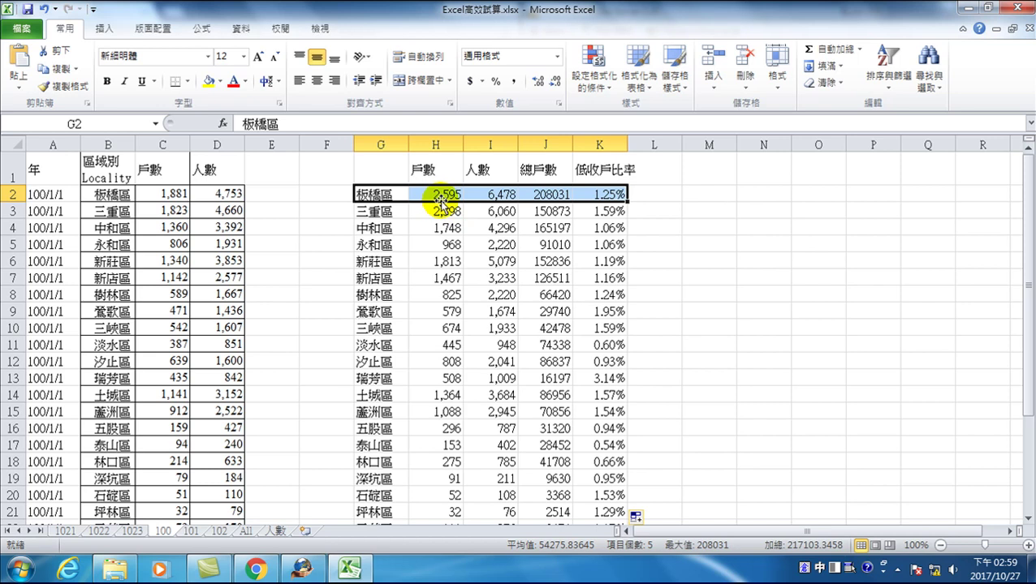
pyautogui.moveTo(604, 378); pyautogui.dragTo(405, 378)
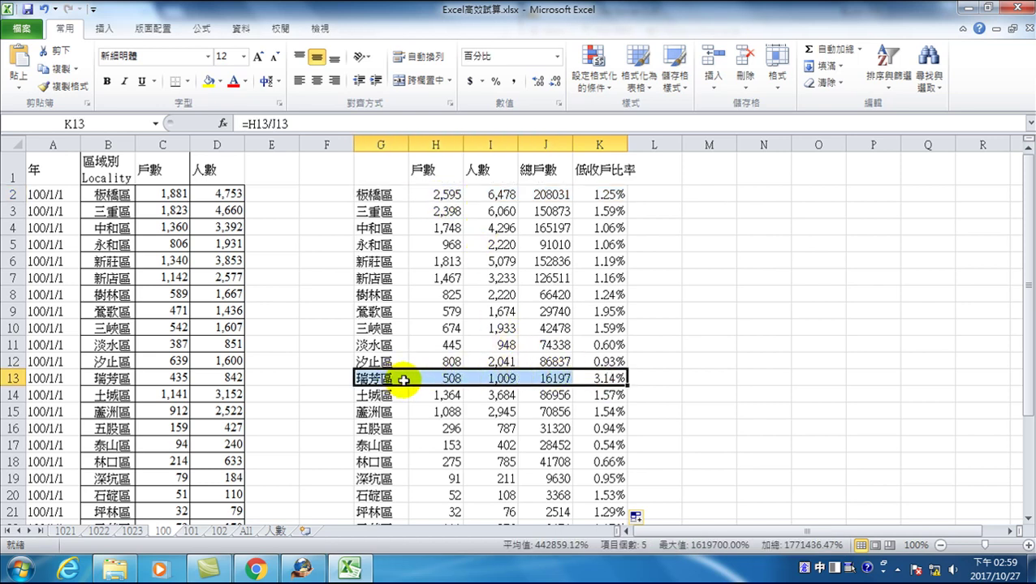
# - Highlight the 雙溪區, 貢寮區, 萬里區 and 烏來區 rows, then check K3's =H3/J3 showing 1.59%
pyautogui.scroll(-2, 413, 382)
pyautogui.scroll(-1, 416, 380)
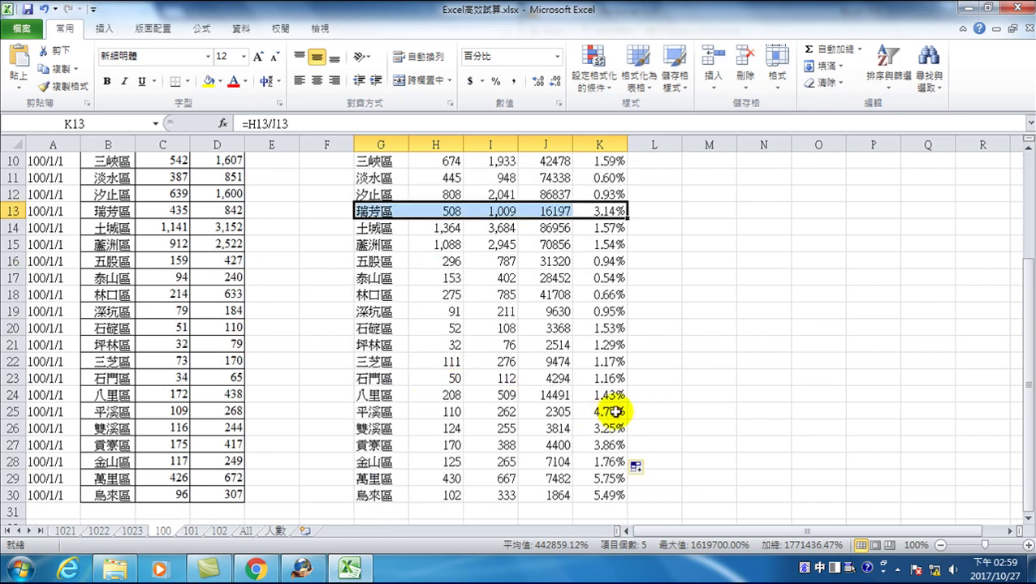
pyautogui.moveTo(605, 412); pyautogui.dragTo(379, 408)
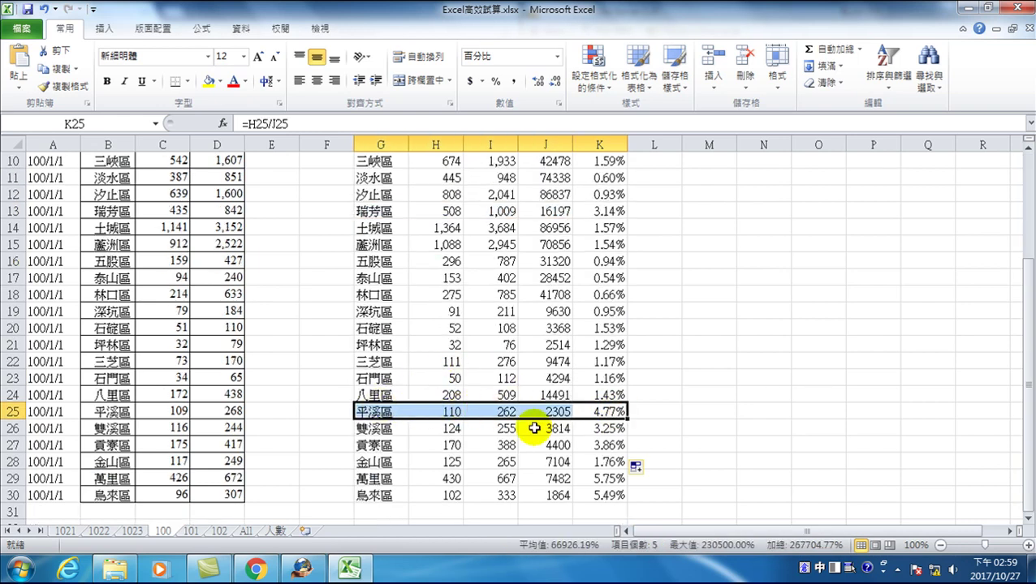
pyautogui.moveTo(375, 428); pyautogui.dragTo(601, 438)
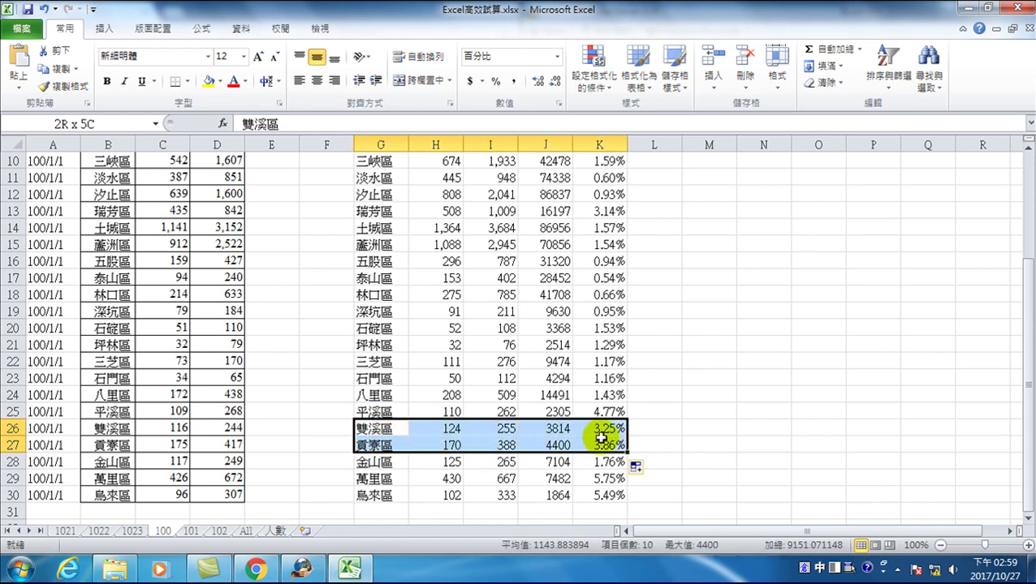
pyautogui.moveTo(375, 479)
pyautogui.mouseDown()
pyautogui.moveTo(388, 494)
pyautogui.moveTo(600, 495)
pyautogui.mouseUp()
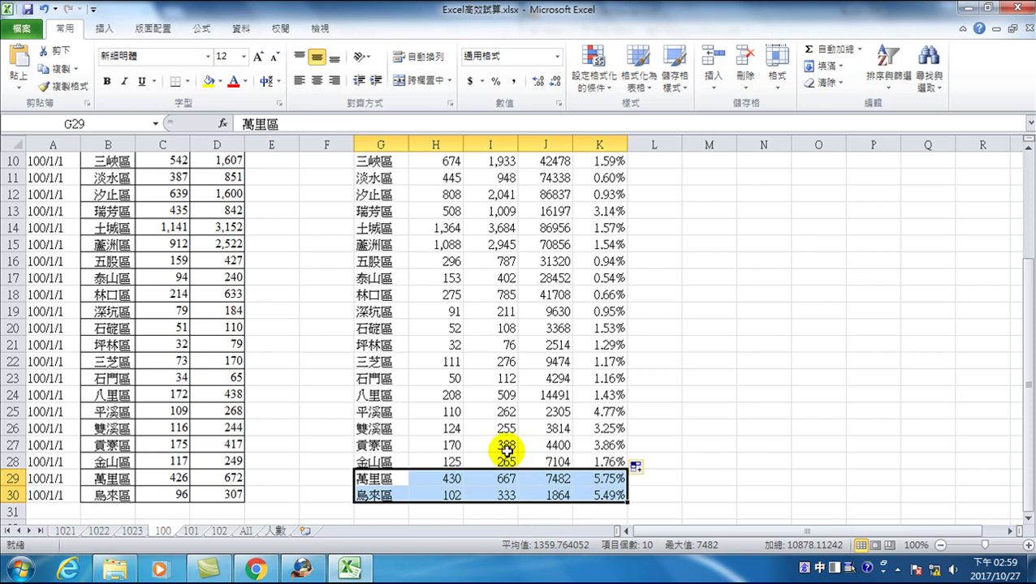
pyautogui.scroll(3, 527, 461)
pyautogui.moveTo(377, 211); pyautogui.dragTo(594, 211)
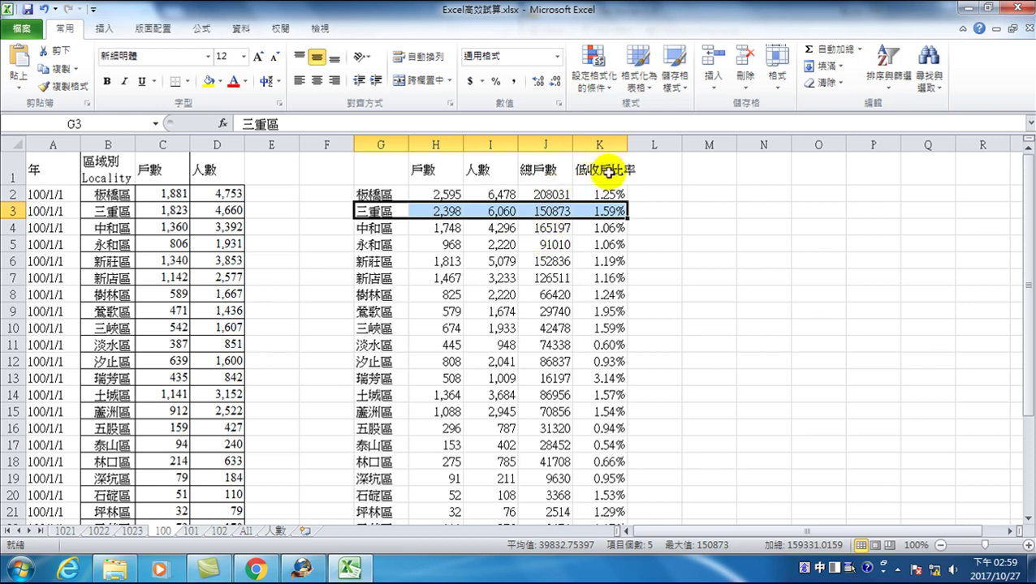
pyautogui.click(610, 211)
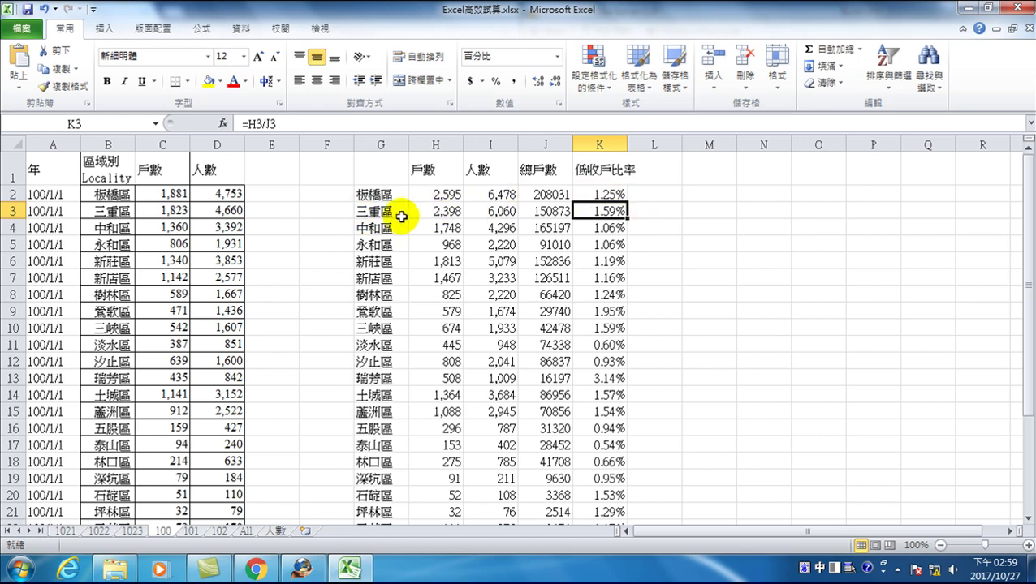
pyautogui.click(375, 216)
pyautogui.moveTo(375, 213); pyautogui.dragTo(611, 217)
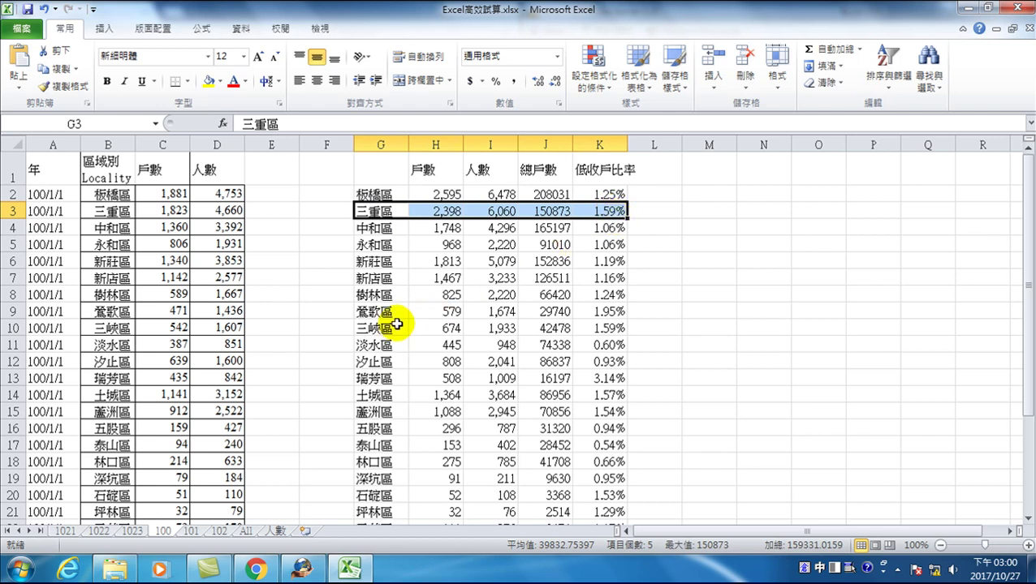
pyautogui.moveTo(363, 329); pyautogui.dragTo(624, 329)
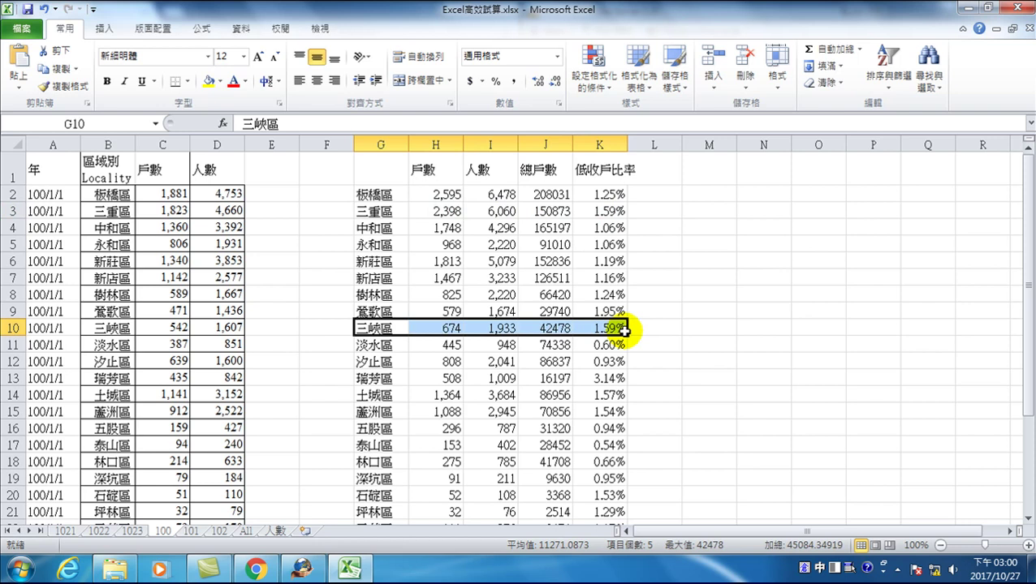
pyautogui.moveTo(377, 311); pyautogui.dragTo(597, 313)
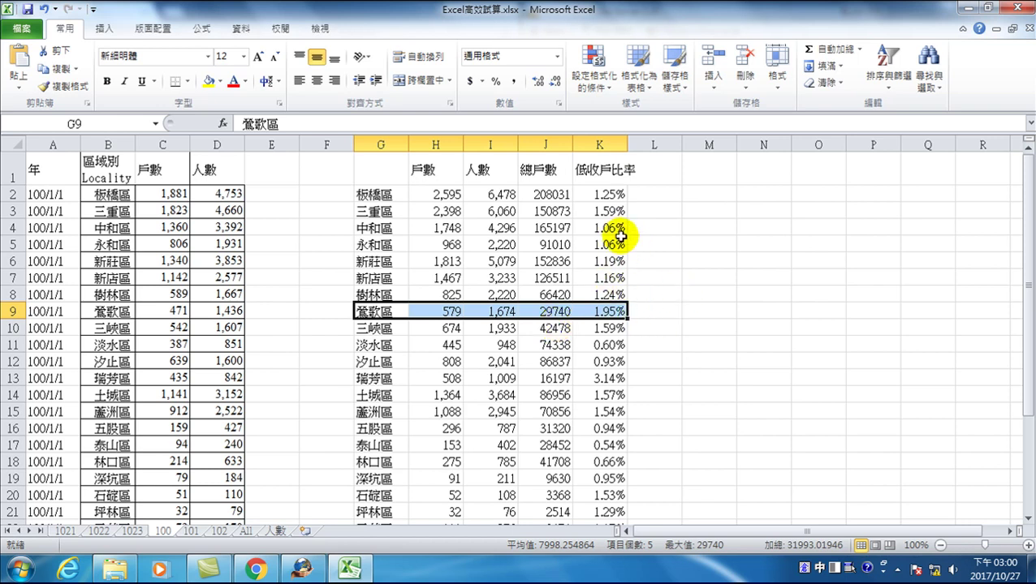
pyautogui.moveTo(376, 212); pyautogui.dragTo(600, 216)
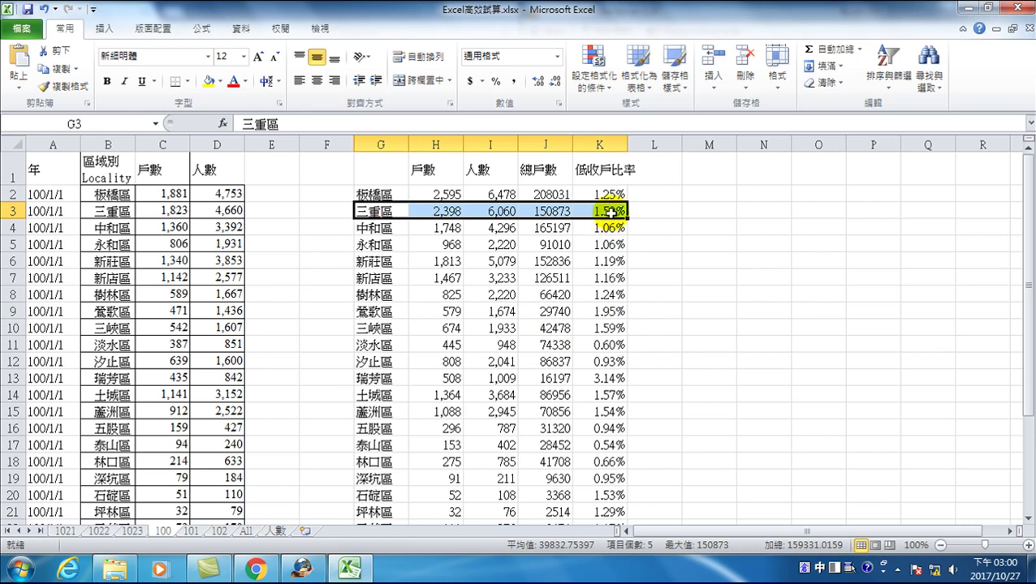
pyautogui.scroll(-1, 605, 243)
pyautogui.scroll(-5, 591, 324)
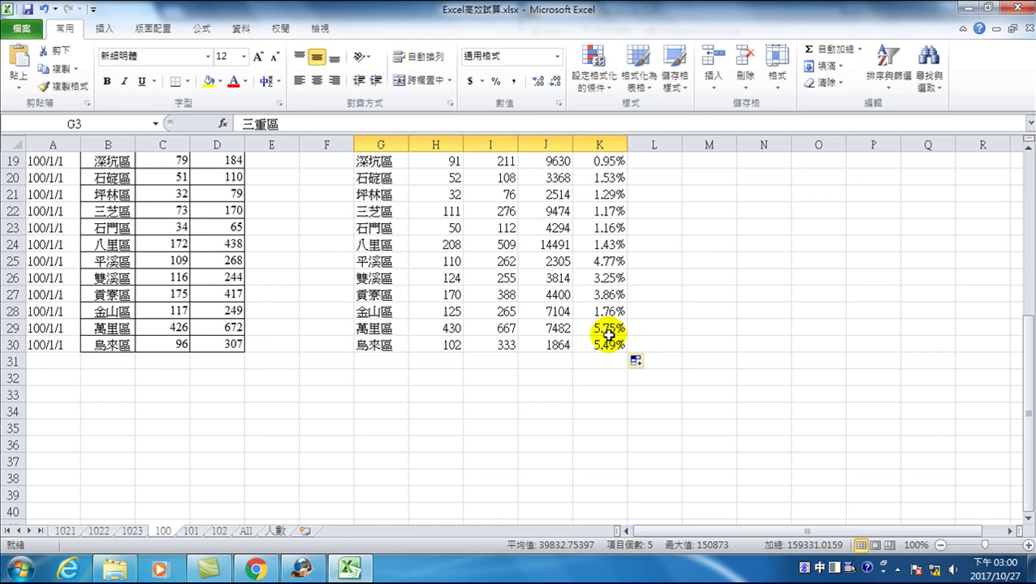
pyautogui.scroll(6, 608, 335)
pyautogui.click(599, 195)
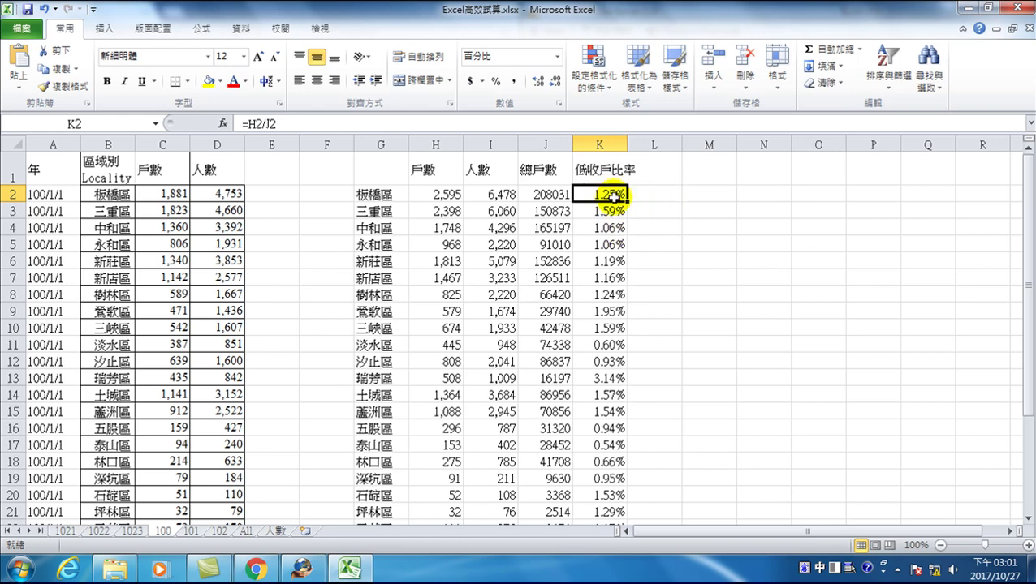
pyautogui.moveTo(610, 194)
pyautogui.mouseDown()
pyautogui.moveTo(601, 275)
pyautogui.moveTo(605, 526)
pyautogui.moveTo(601, 496)
pyautogui.mouseUp()
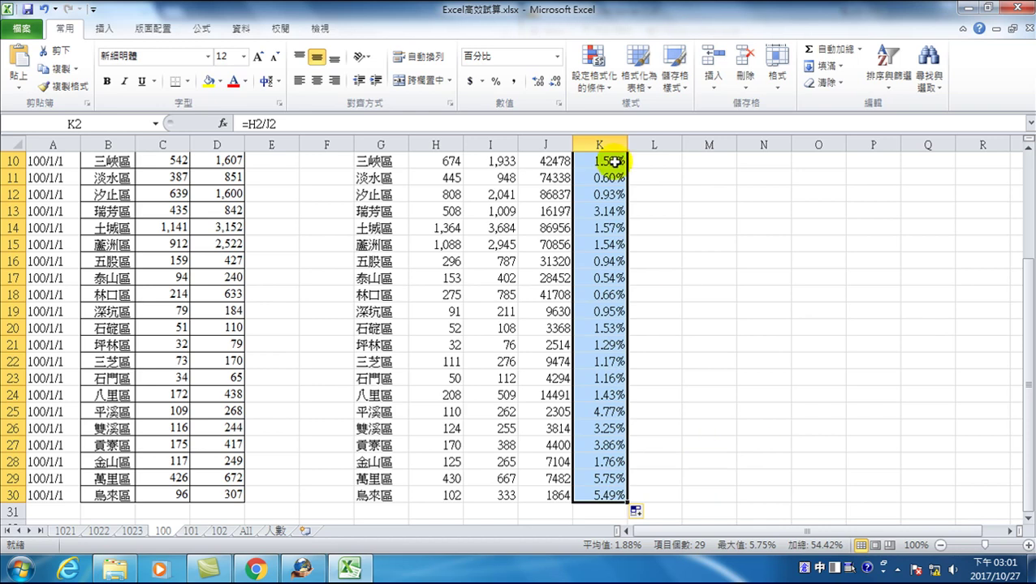
pyautogui.scroll(3, 613, 159)
# - Enter the first bin values 0 and 0.006 in M2 and M3
pyautogui.click(709, 197)
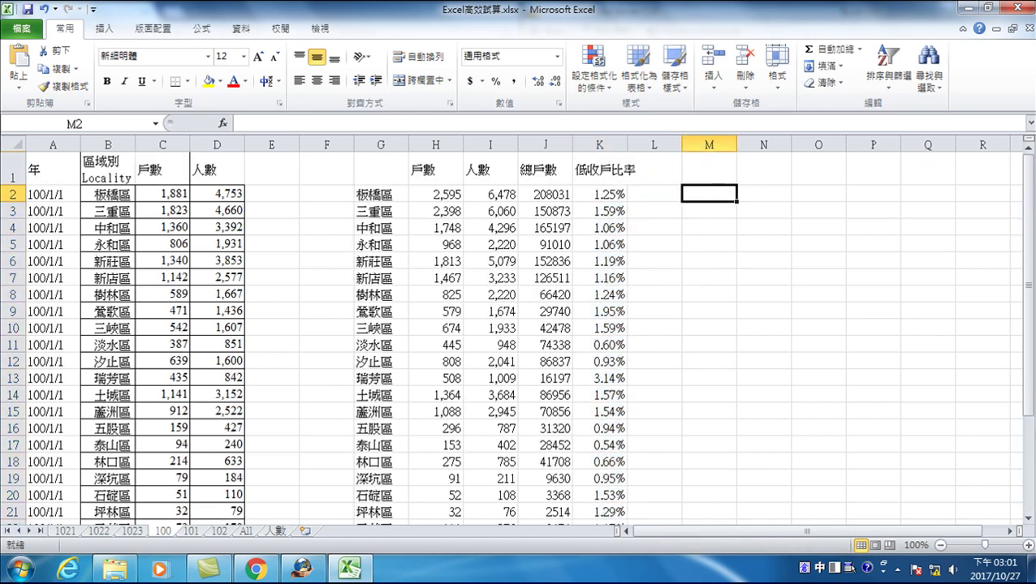
pyautogui.write('0')
pyautogui.press('Return')
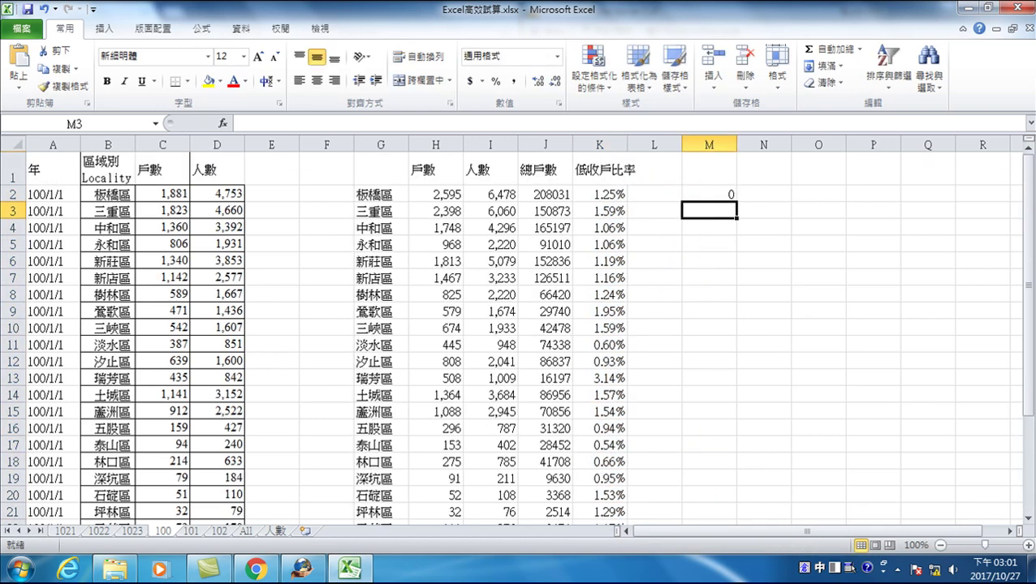
pyautogui.write('0.006')
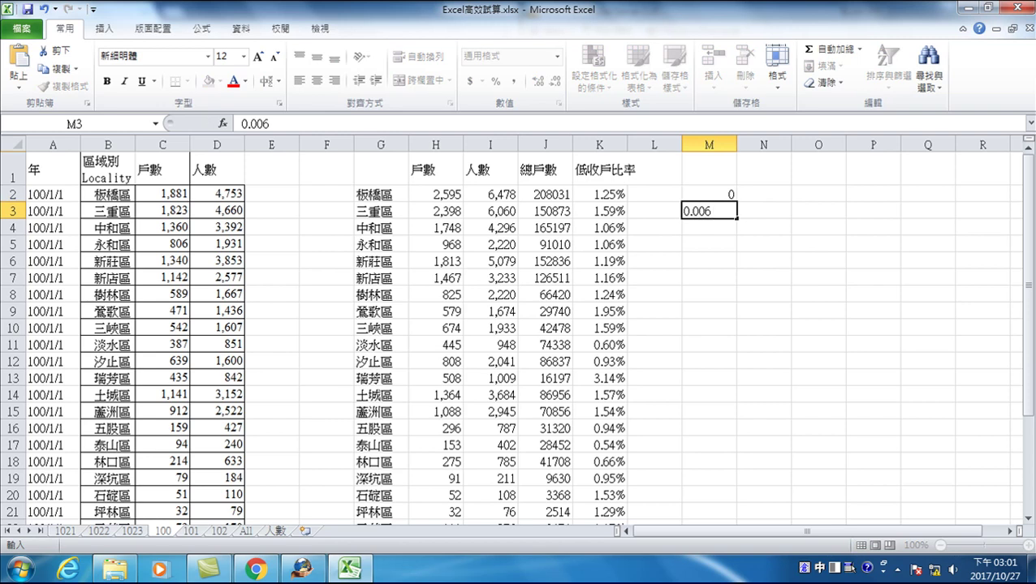
pyautogui.press('Return')
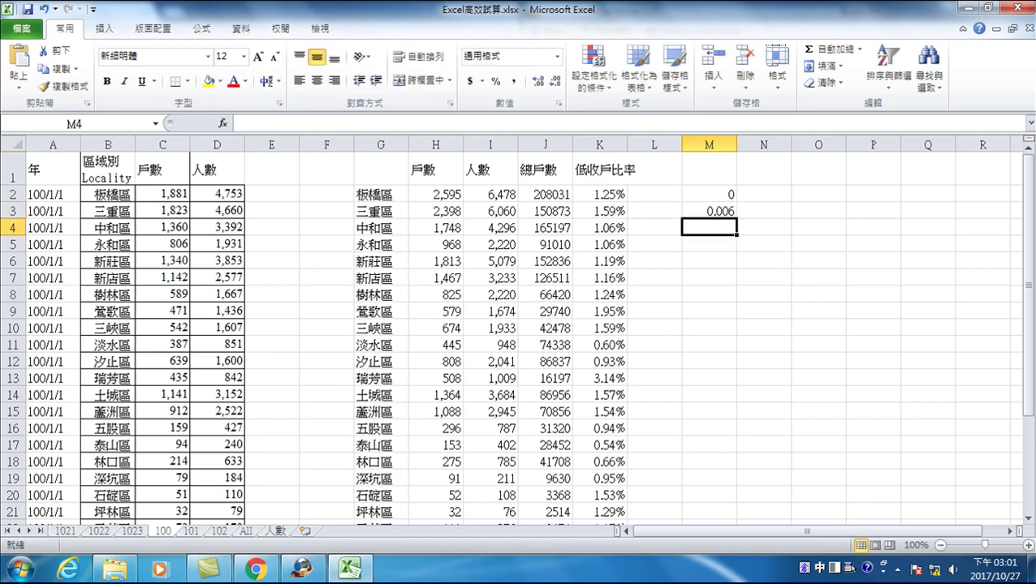
# - Format the bins as two-decimal percentages and extend the series to 6.00% in M12
pyautogui.moveTo(705, 194); pyautogui.dragTo(710, 212)
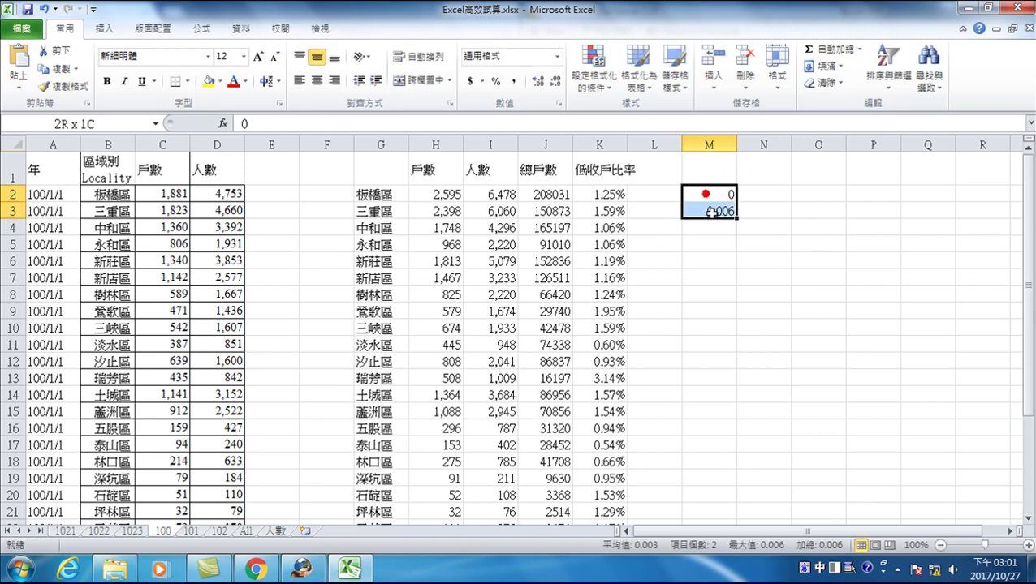
pyautogui.click(497, 82)
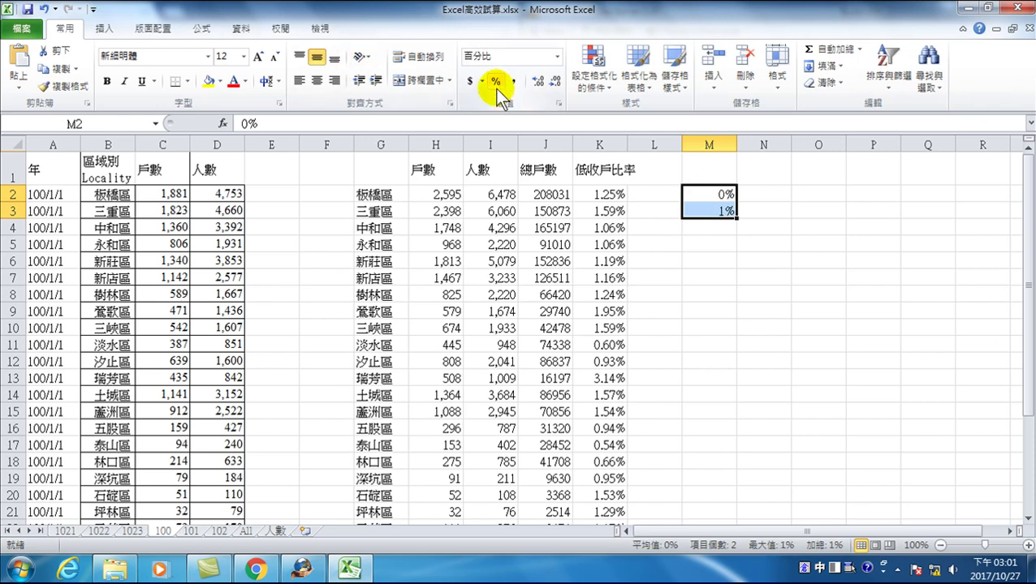
pyautogui.click(536, 82)
pyautogui.click(536, 81)
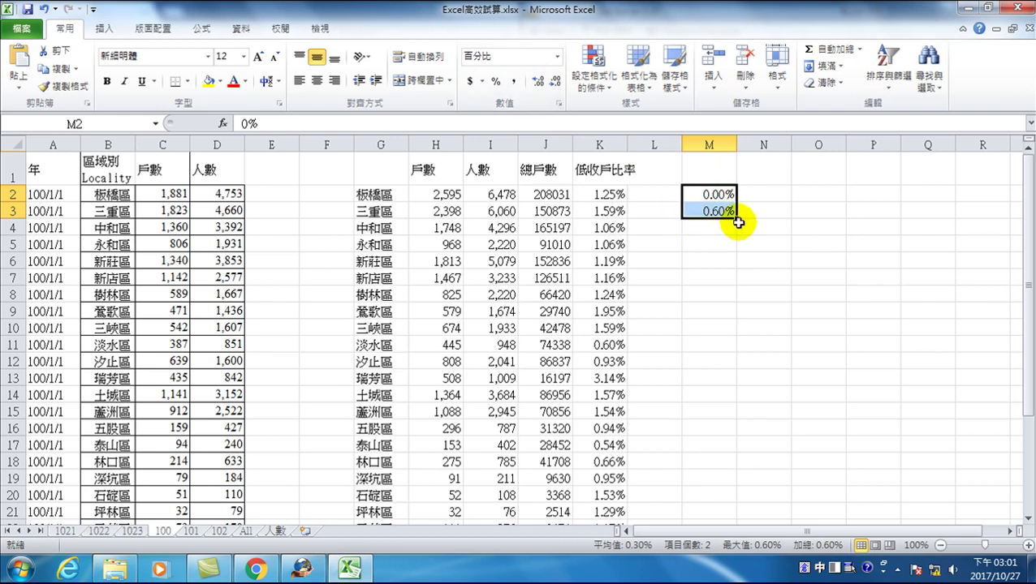
pyautogui.moveTo(736, 216)
pyautogui.mouseDown()
pyautogui.moveTo(732, 503)
pyautogui.moveTo(735, 365)
pyautogui.mouseUp()
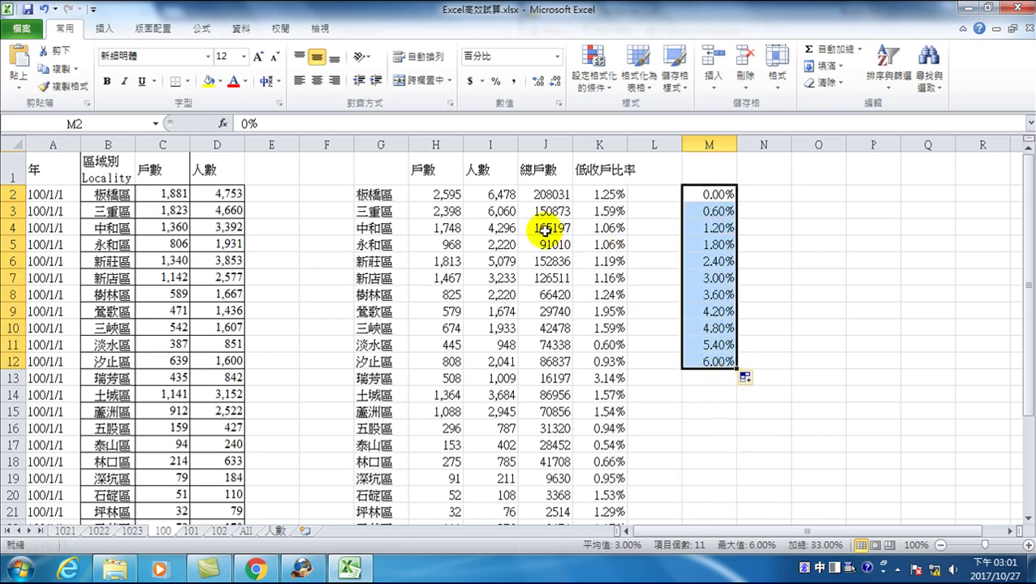
pyautogui.moveTo(597, 195)
pyautogui.mouseDown()
pyautogui.moveTo(595, 552)
pyautogui.moveTo(598, 488)
pyautogui.mouseUp()
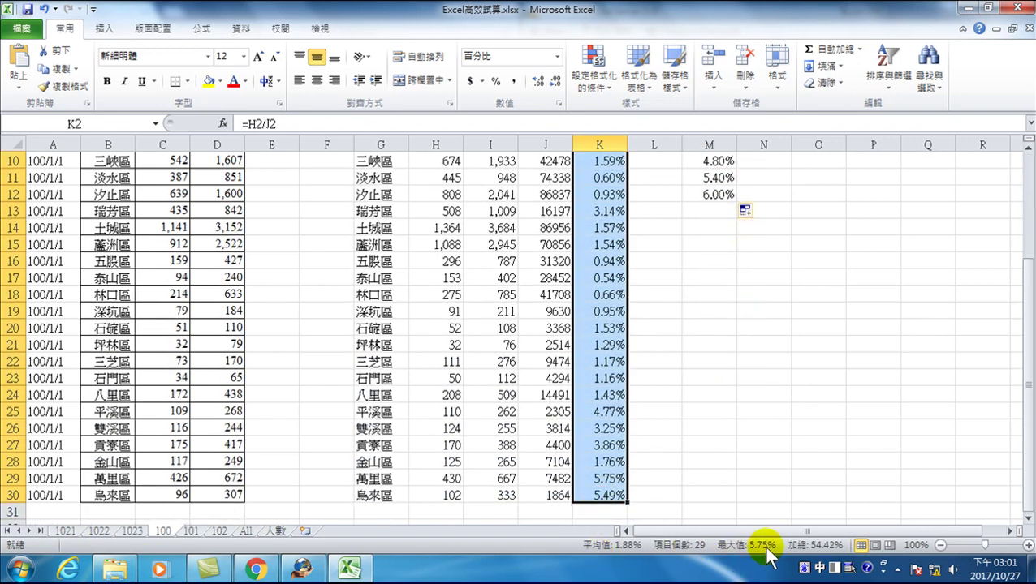
# - With N1 selected, choose Histogram from the Data Analysis tools
pyautogui.click(767, 193)
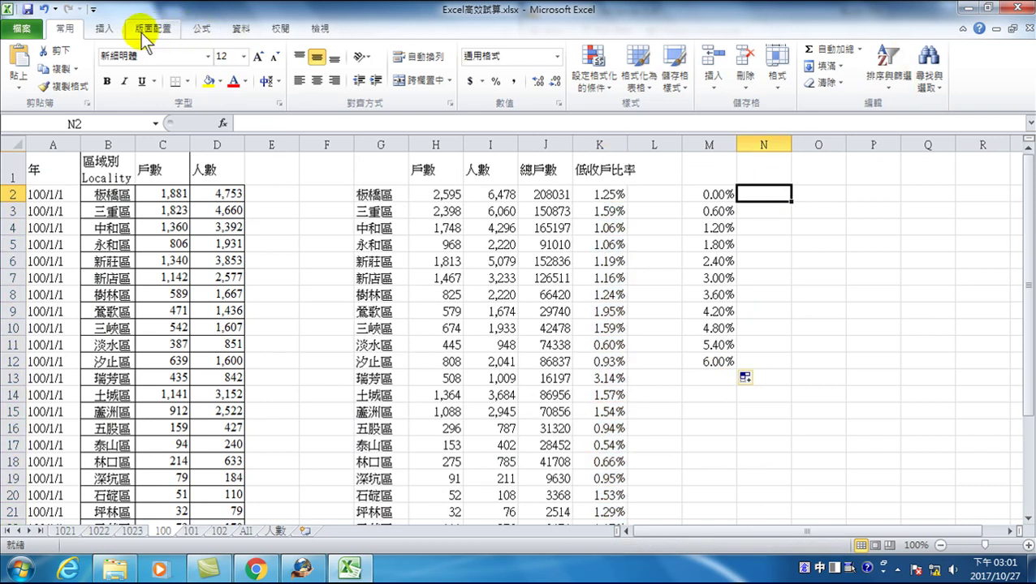
pyautogui.click(241, 29)
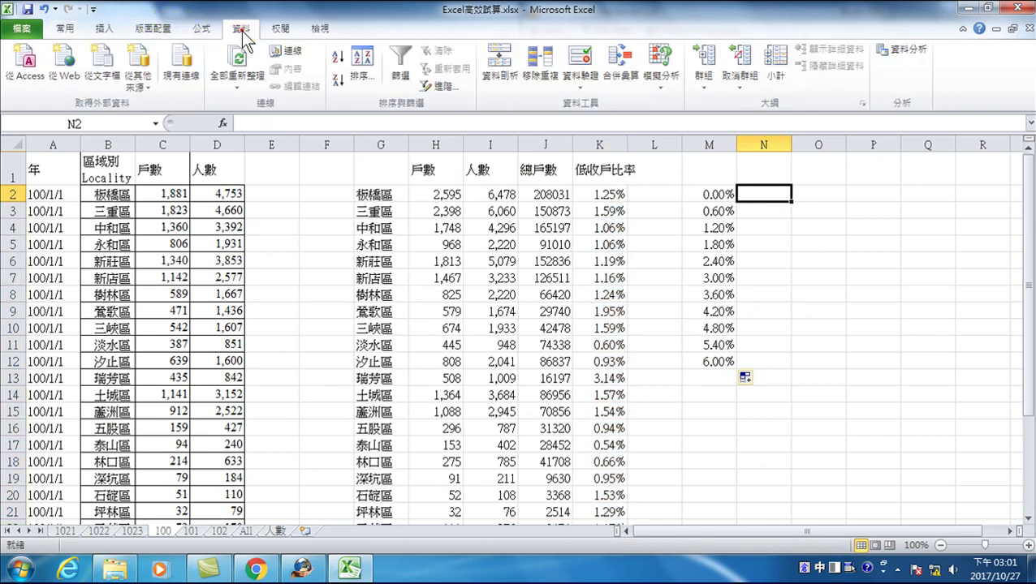
pyautogui.click(903, 50)
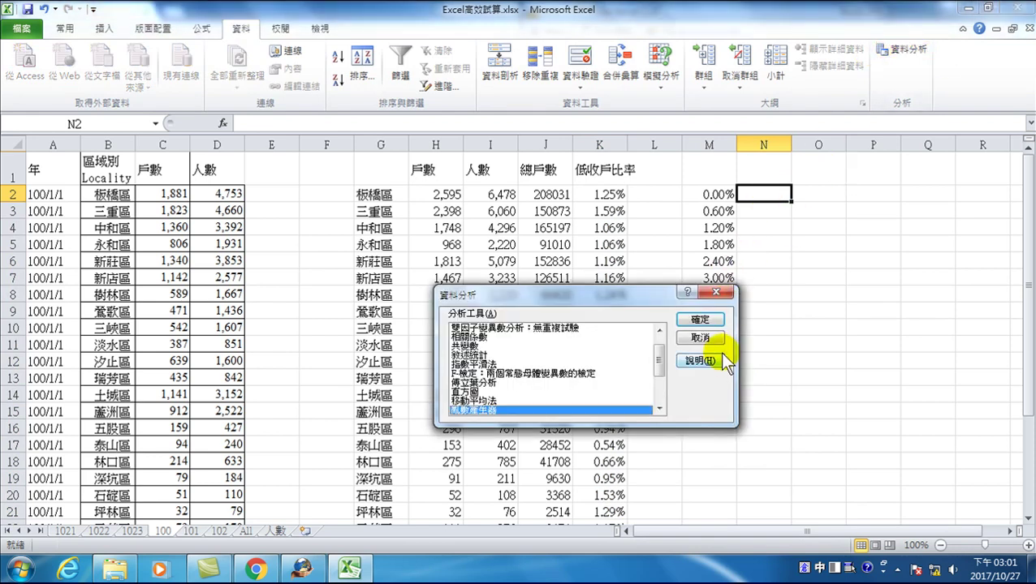
pyautogui.click(700, 338)
pyautogui.click(763, 171)
pyautogui.click(905, 49)
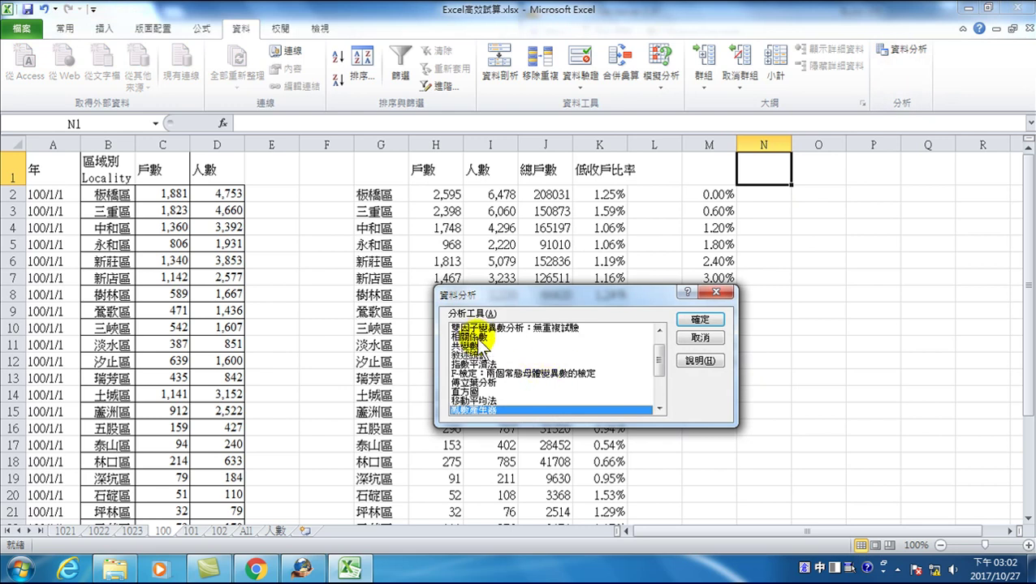
pyautogui.click(469, 392)
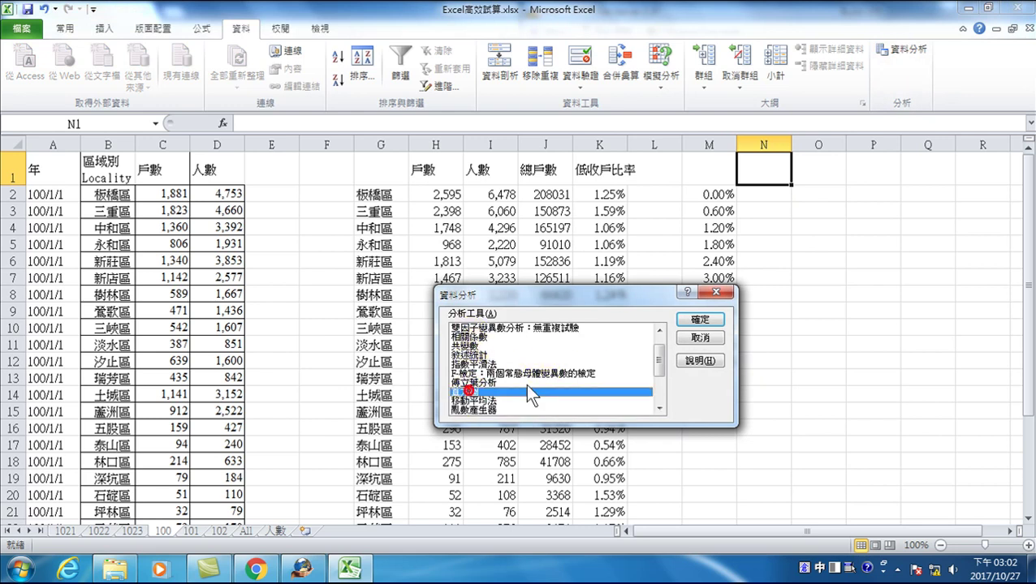
pyautogui.click(694, 321)
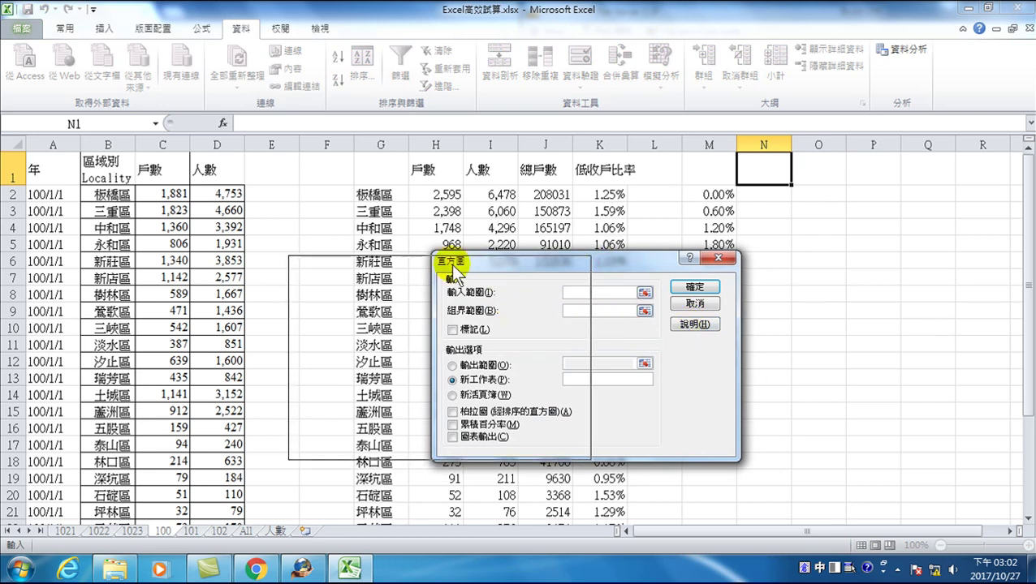
# - Set the Histogram input range to the ratios K2:K30 and the bin range to M2:M12
pyautogui.moveTo(597, 262); pyautogui.dragTo(385, 253)
pyautogui.click(604, 193)
pyautogui.moveTo(605, 194); pyautogui.dragTo(600, 547)
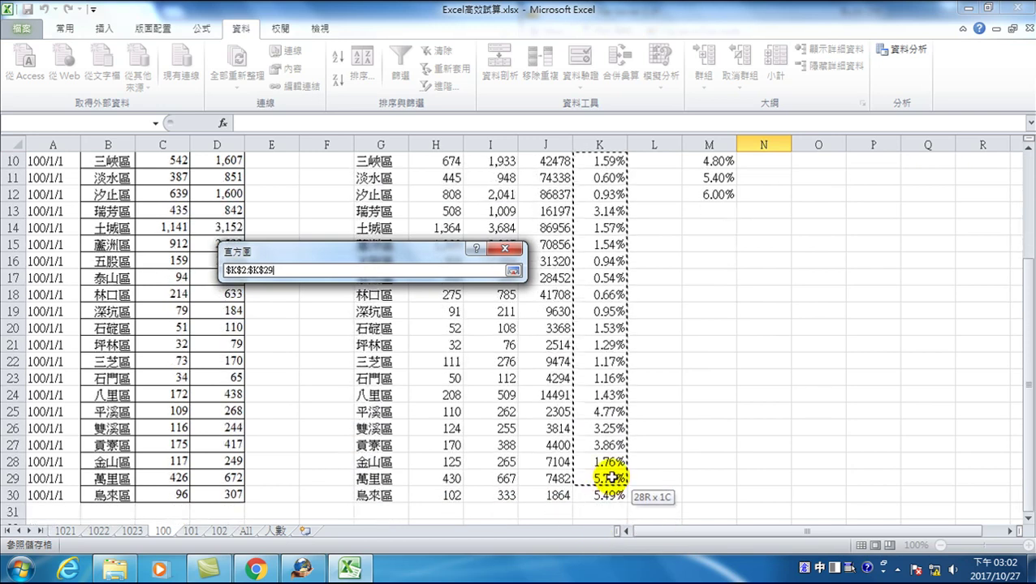
pyautogui.moveTo(600, 547); pyautogui.dragTo(605, 494)
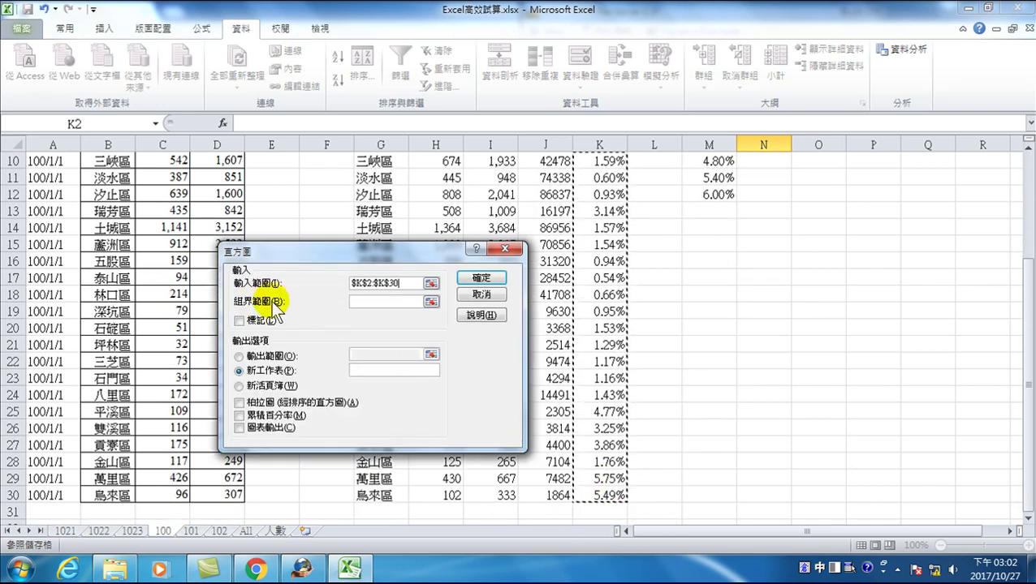
pyautogui.click(366, 300)
pyautogui.scroll(3, 633, 333)
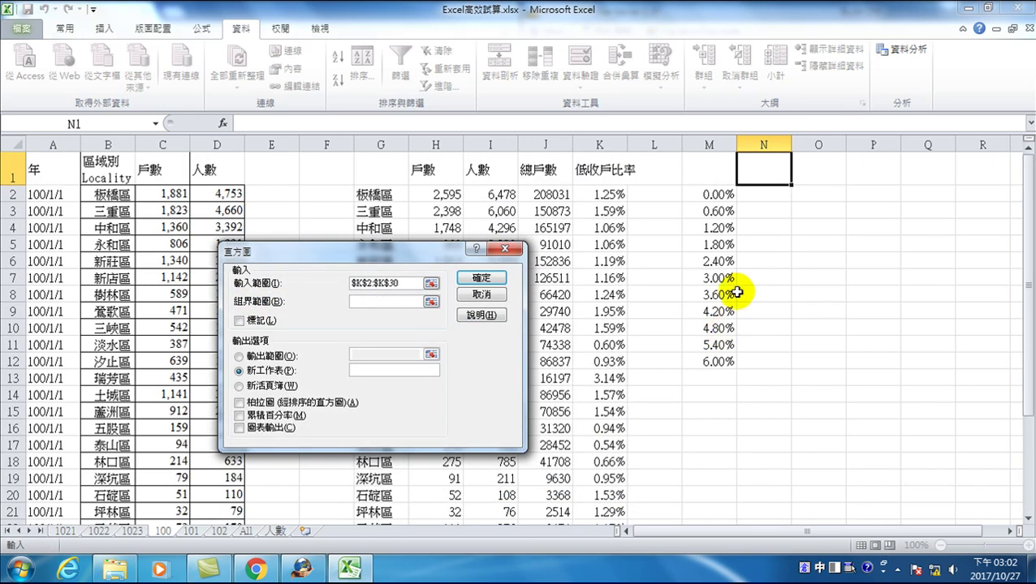
pyautogui.moveTo(714, 195); pyautogui.dragTo(723, 362)
# - Output the histogram at N1 on this sheet with cumulative percentages and a chart
pyautogui.click(239, 356)
pyautogui.click(362, 358)
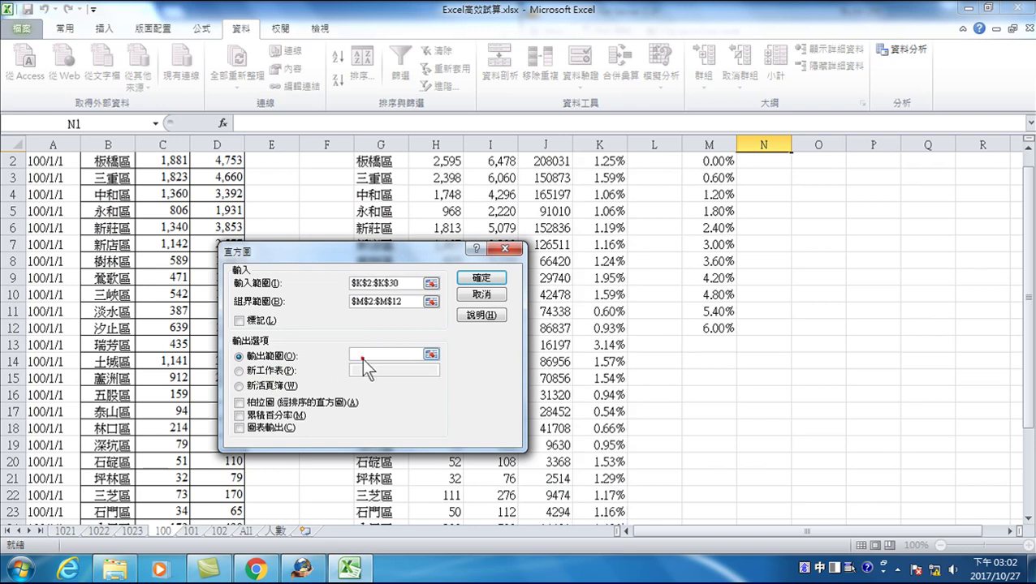
pyautogui.scroll(1, 814, 231)
pyautogui.click(781, 170)
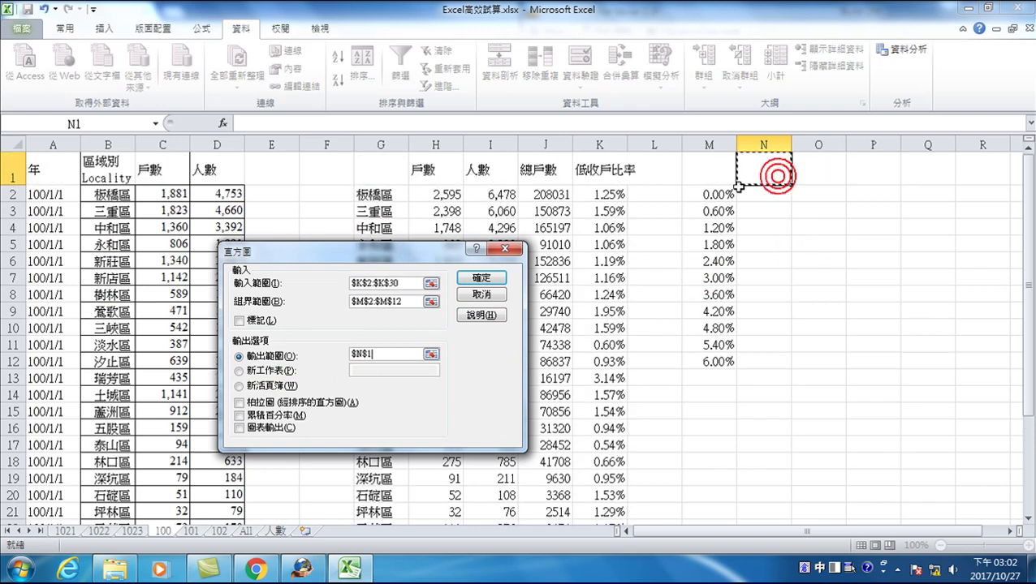
pyautogui.click(267, 416)
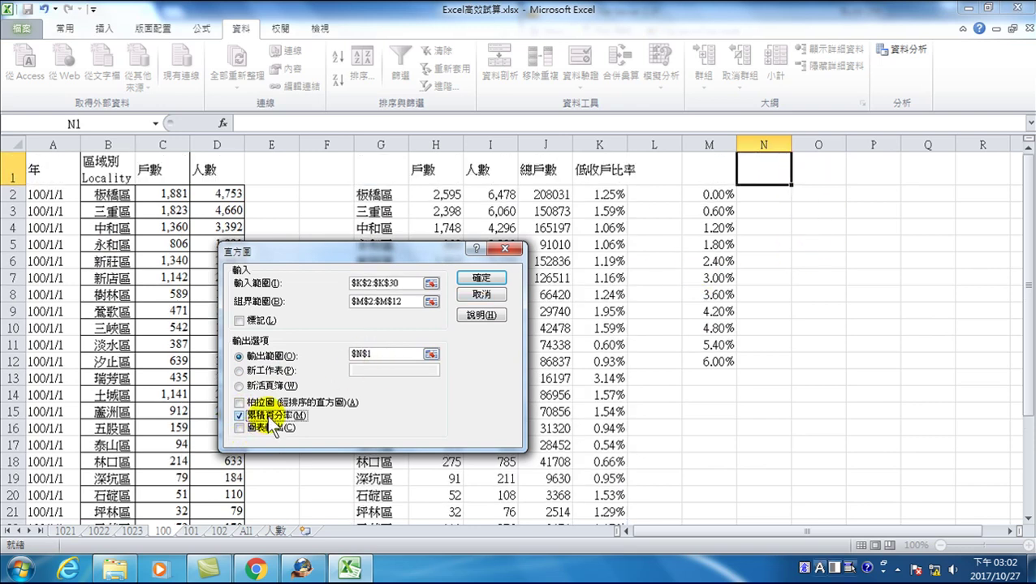
pyautogui.click(239, 428)
pyautogui.click(473, 278)
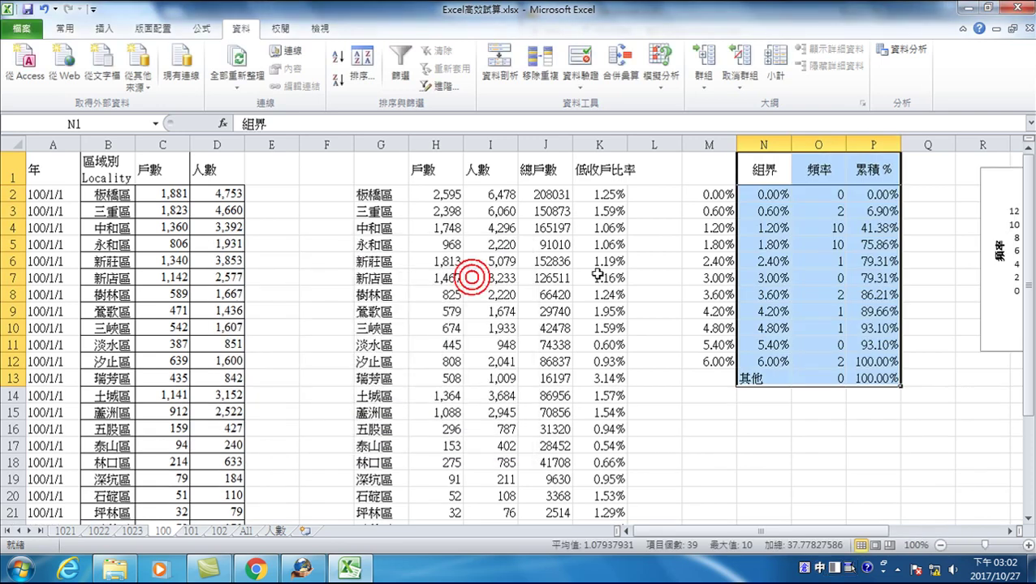
pyautogui.moveTo(856, 530); pyautogui.dragTo(937, 537)
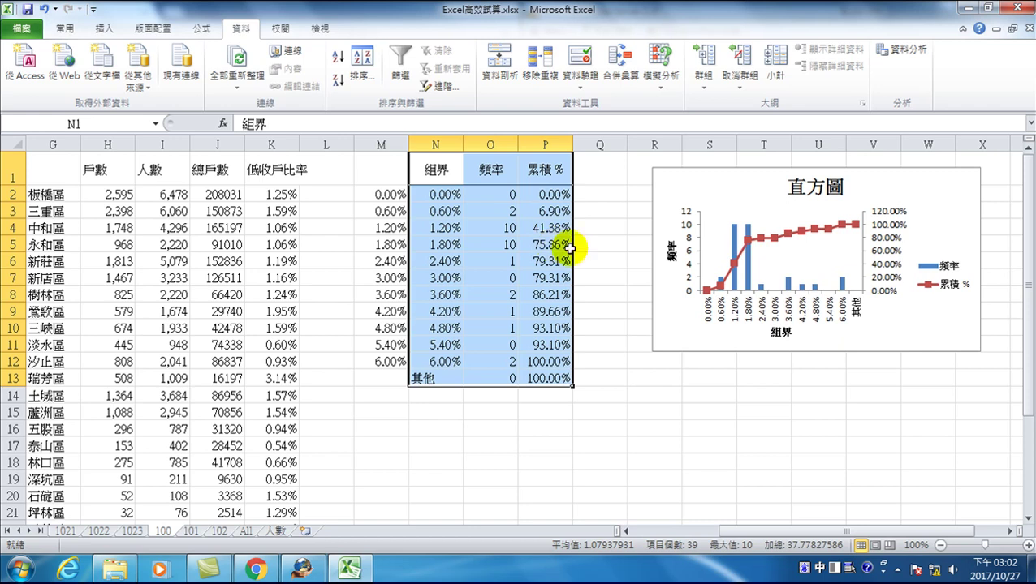
pyautogui.moveTo(752, 240)
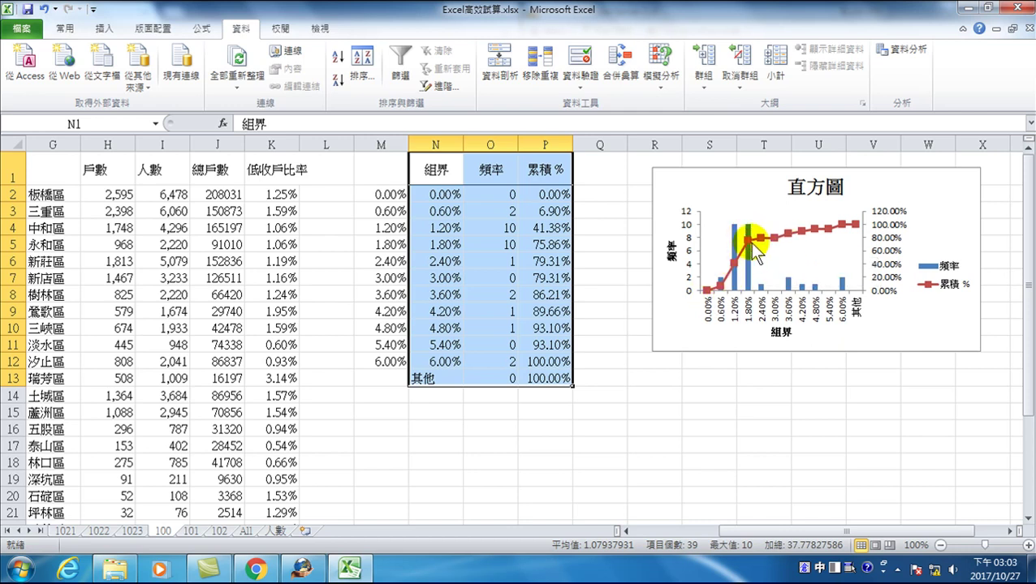
pyautogui.moveTo(842, 228)
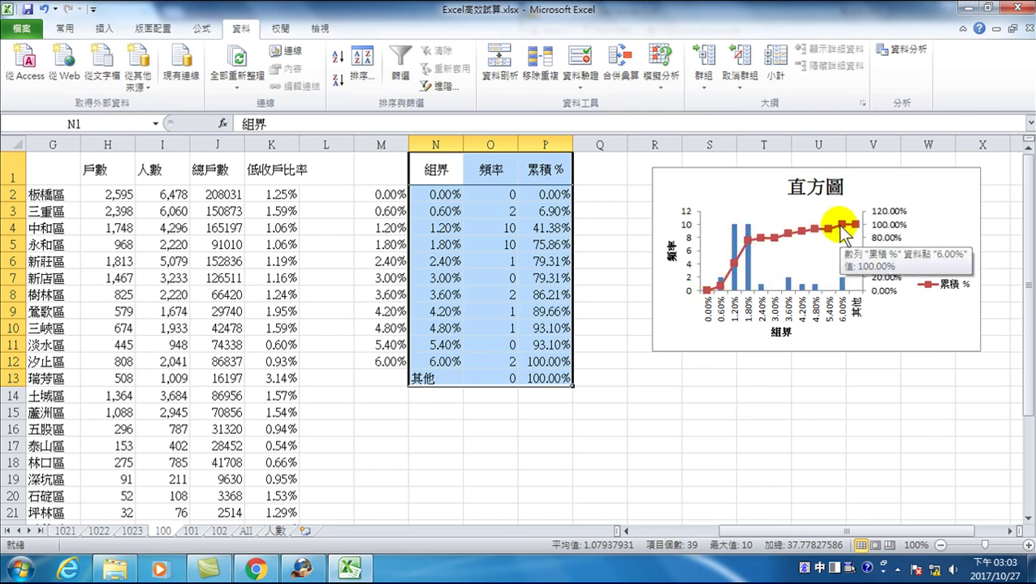